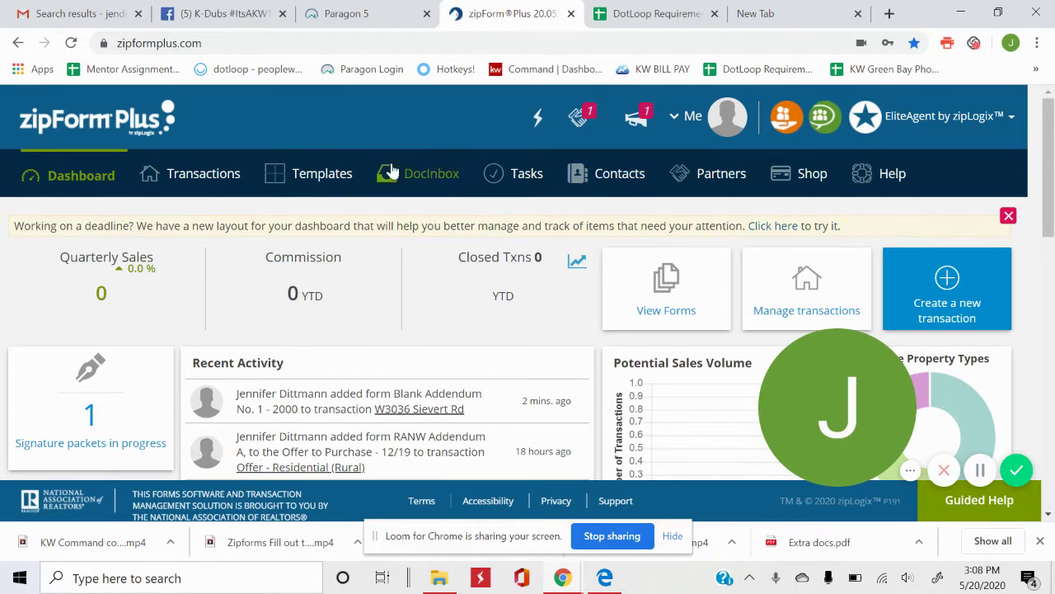
# - Open the personal clauses in the template Clause Manager and start a new clause
pyautogui.click(324, 176)
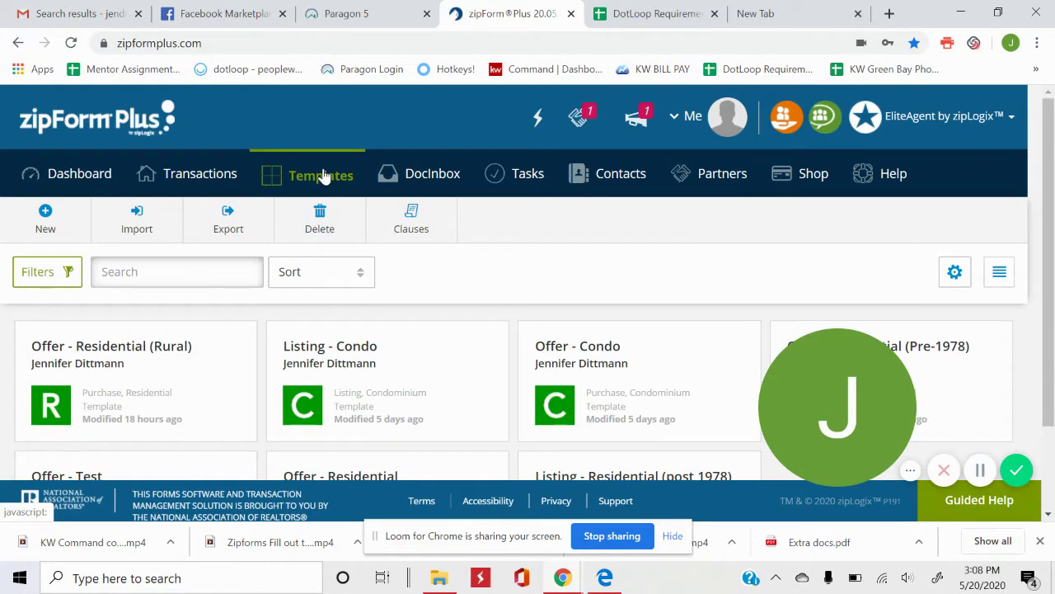
pyautogui.click(413, 221)
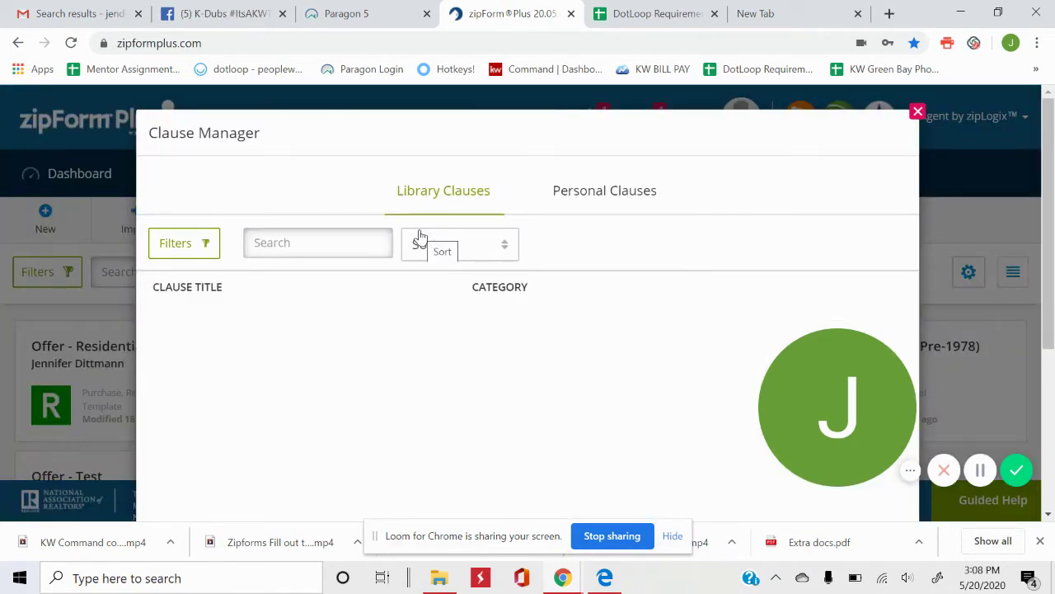
pyautogui.click(606, 195)
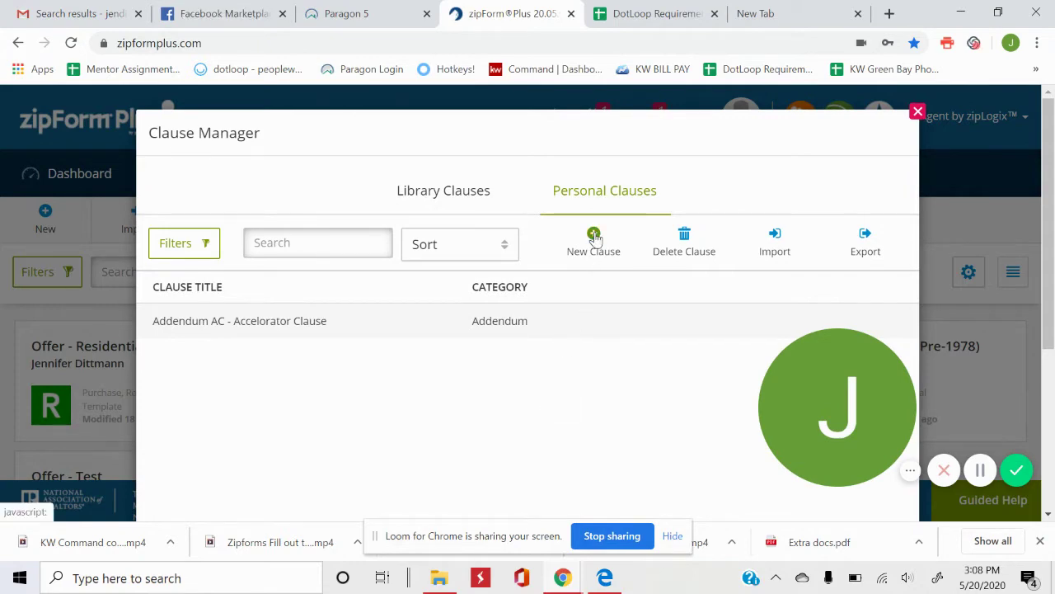
pyautogui.click(595, 238)
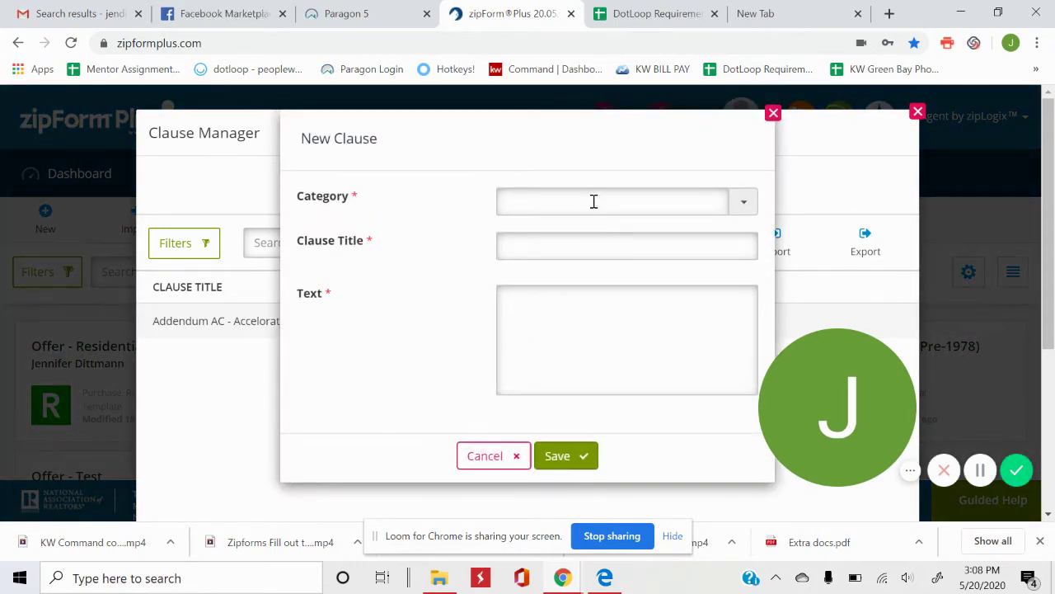
# - Set the new clause's category to Addendum, begin its title with "Addendum AC -", and make the clause text ready for entry
pyautogui.click(594, 202)
pyautogui.write('Add')
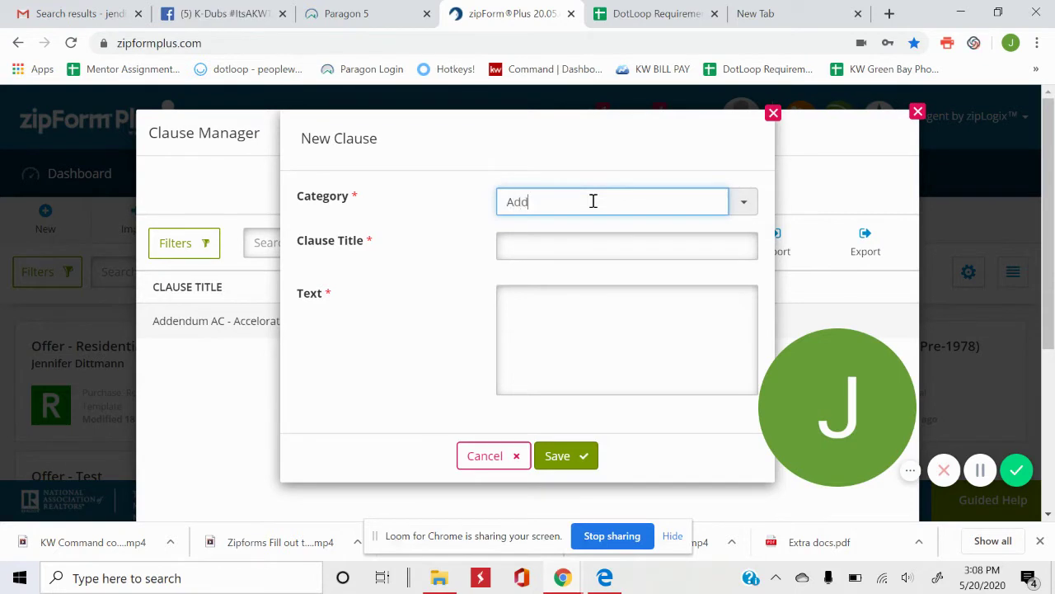
pyautogui.write('endum')
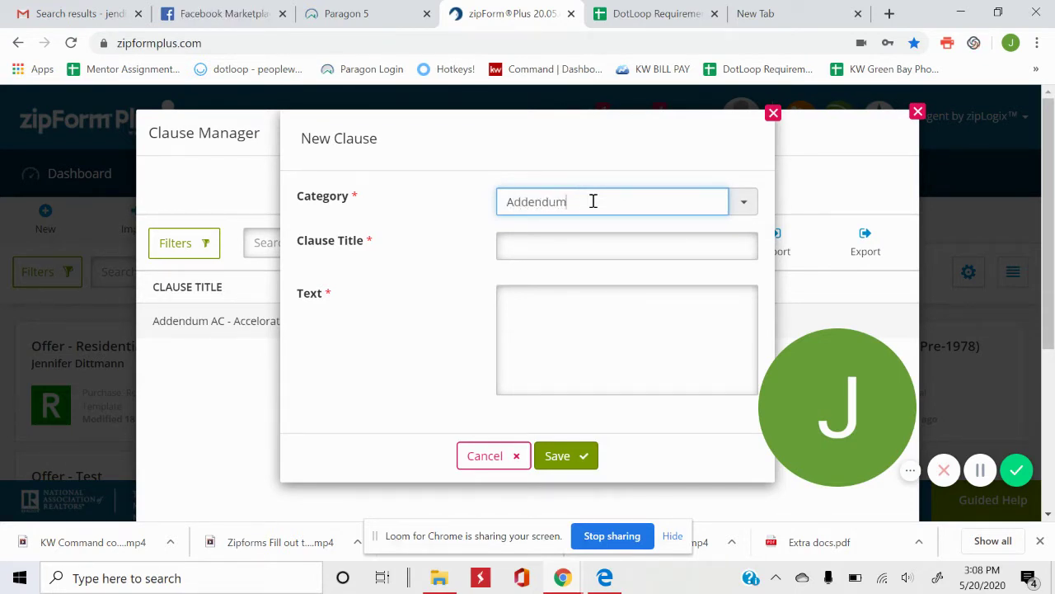
pyautogui.press('Tab')
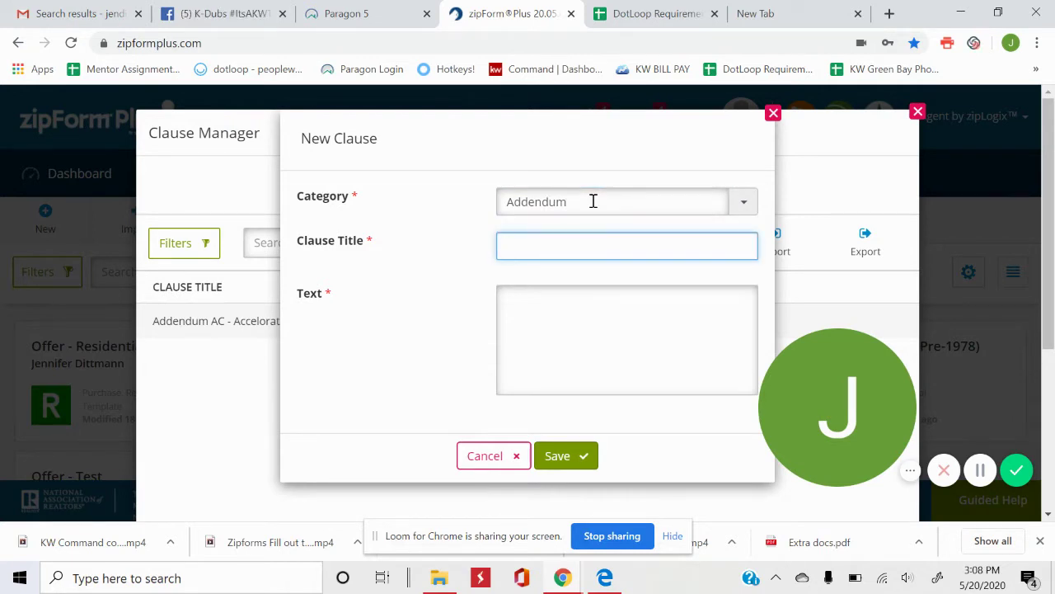
pyautogui.write('Addendum ')
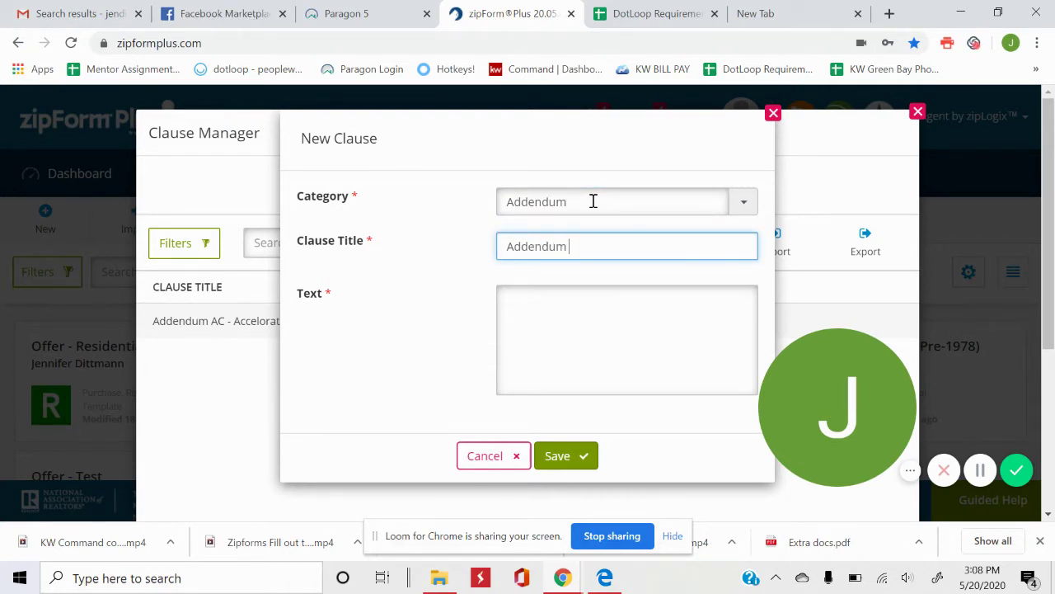
pyautogui.write('AC -')
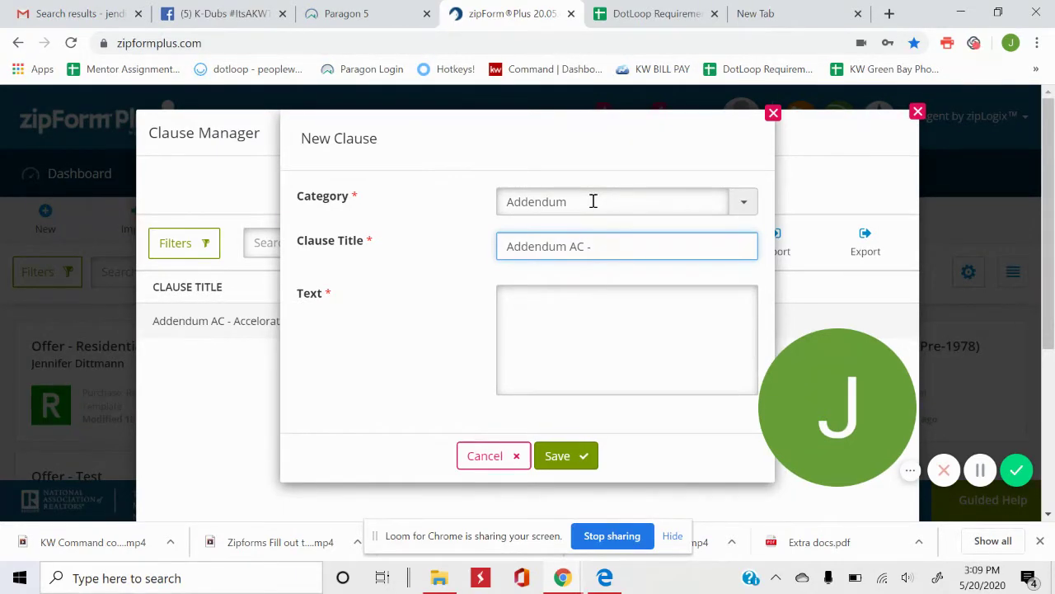
pyautogui.click(573, 321)
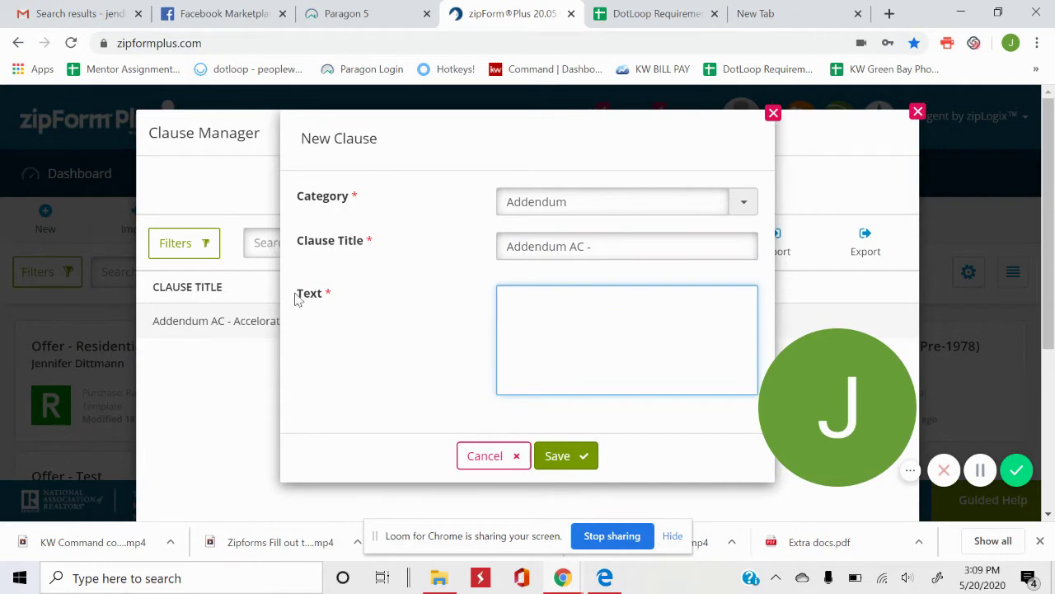
pyautogui.moveTo(298, 294); pyautogui.dragTo(352, 295)
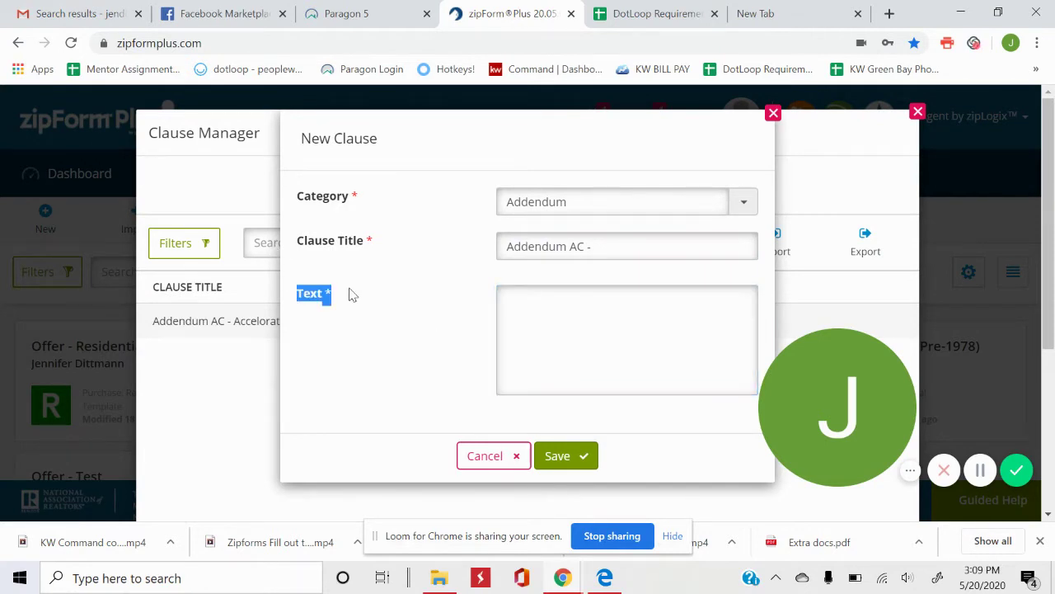
pyautogui.click(585, 311)
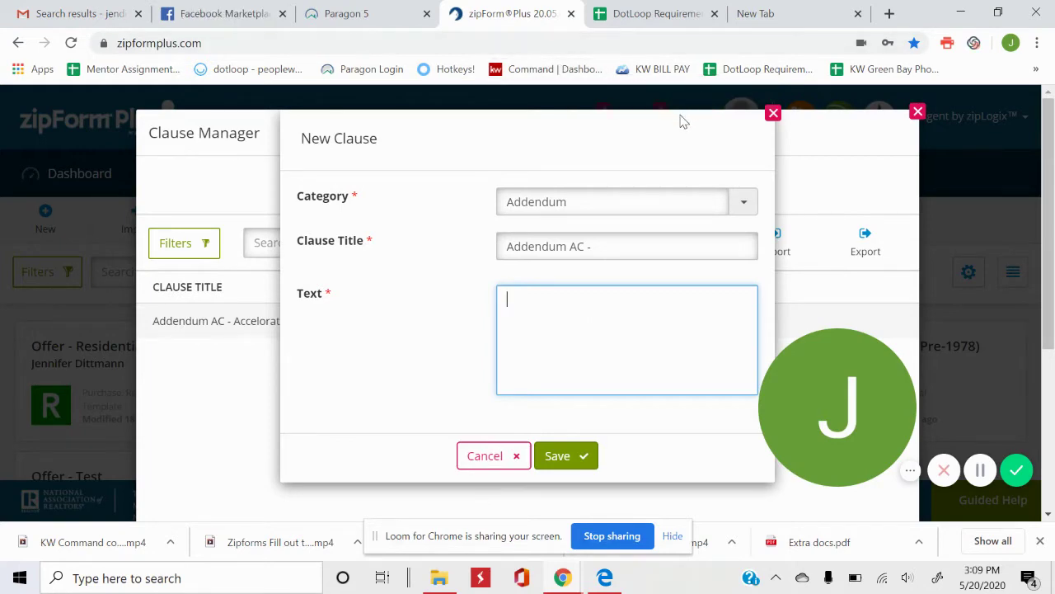
# - Switch to File Explorer and look for the Addendum AC Accelerator Clause PDF in the Real Estate Forms folder
pyautogui.click(559, 579)
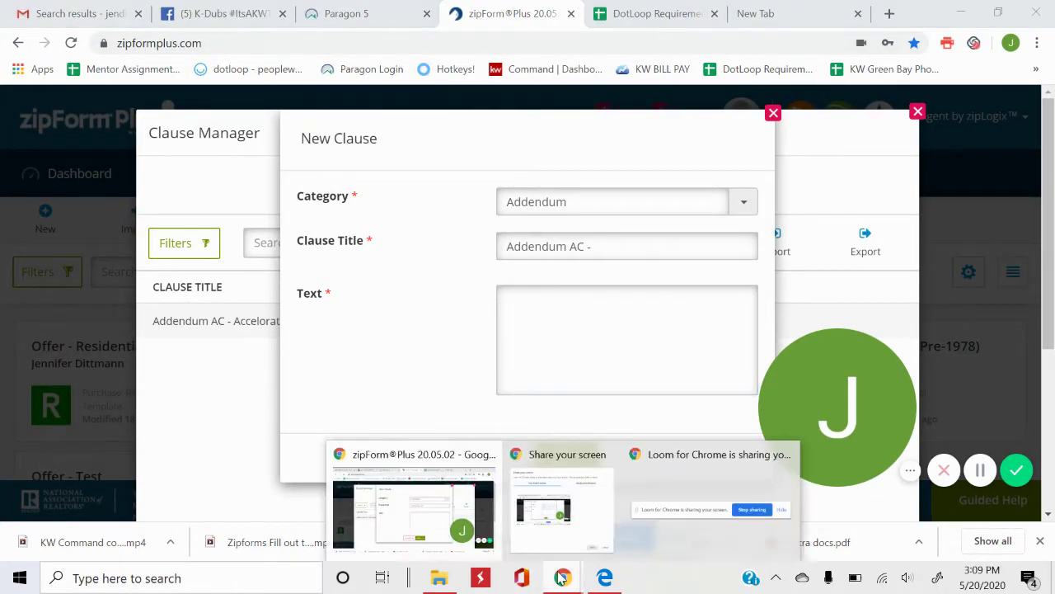
pyautogui.click(439, 579)
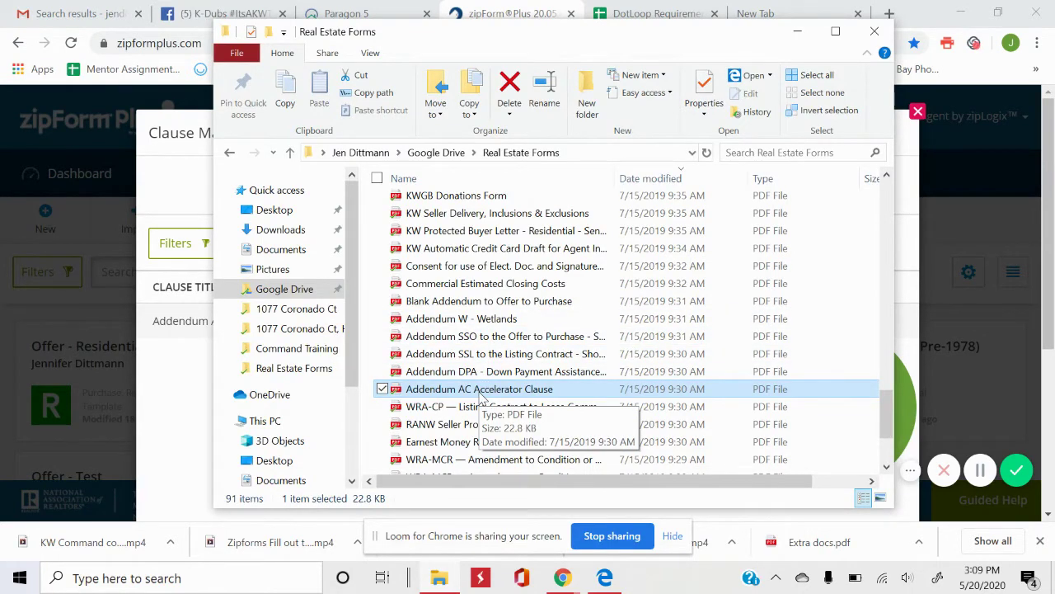
# - Switch to dotloop in the spare browser tab, sign in with the saved credentials, and open the first loop listed
pyautogui.click(804, 10)
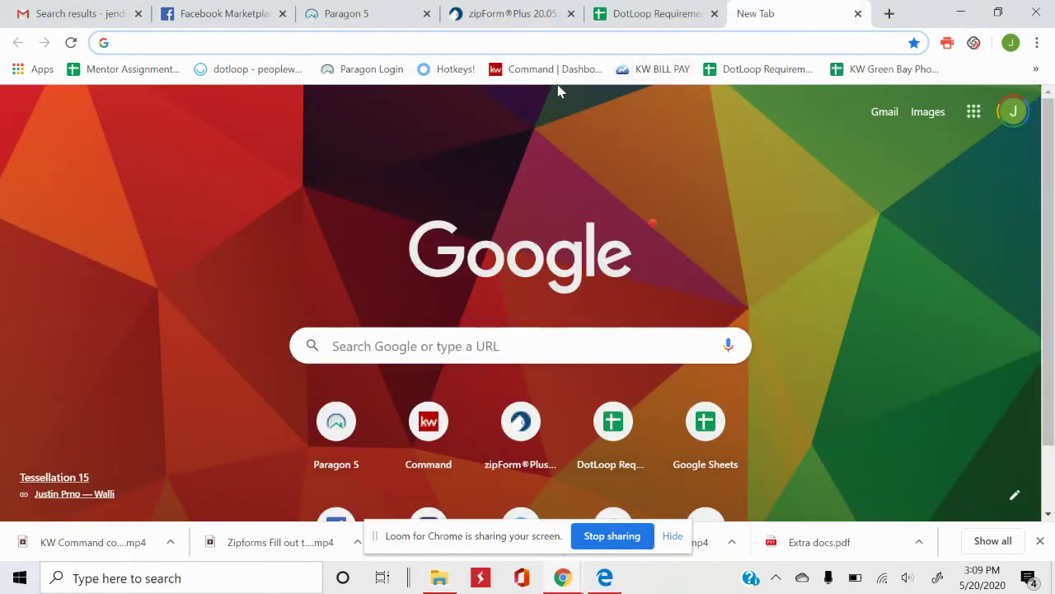
pyautogui.click(216, 70)
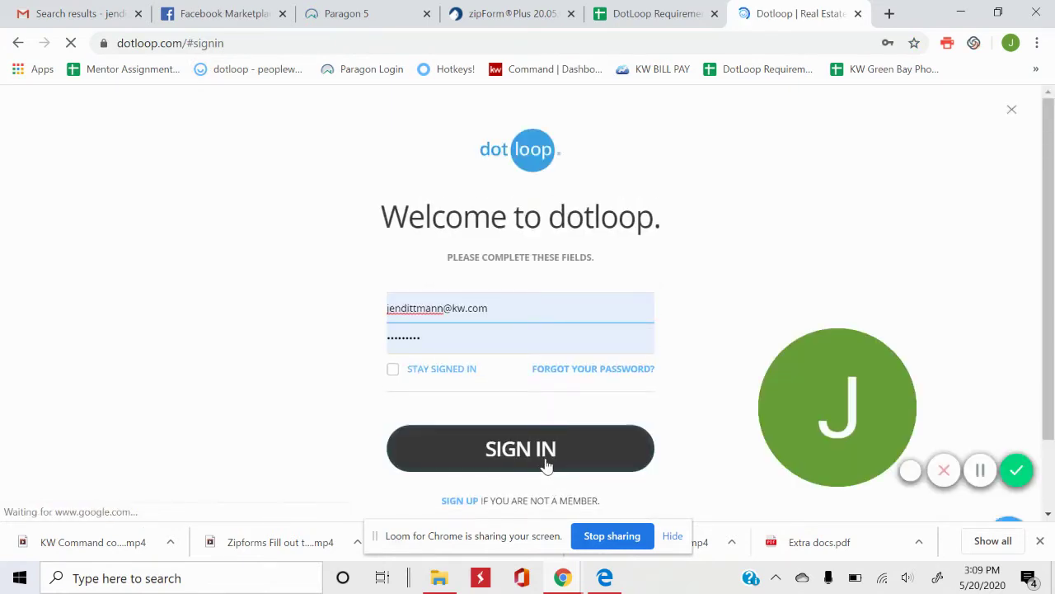
pyautogui.click(547, 466)
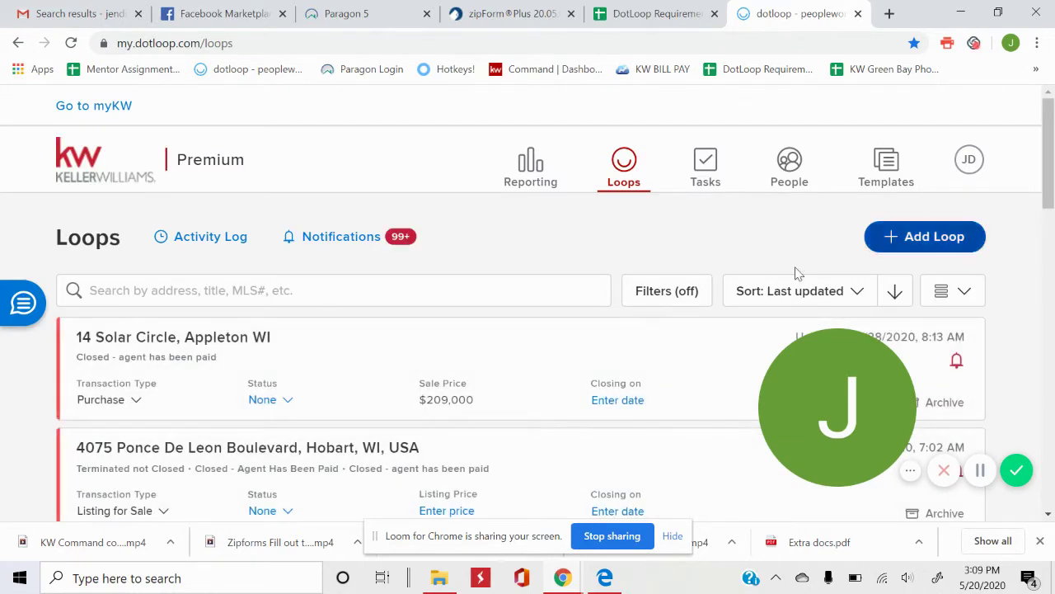
pyautogui.click(120, 349)
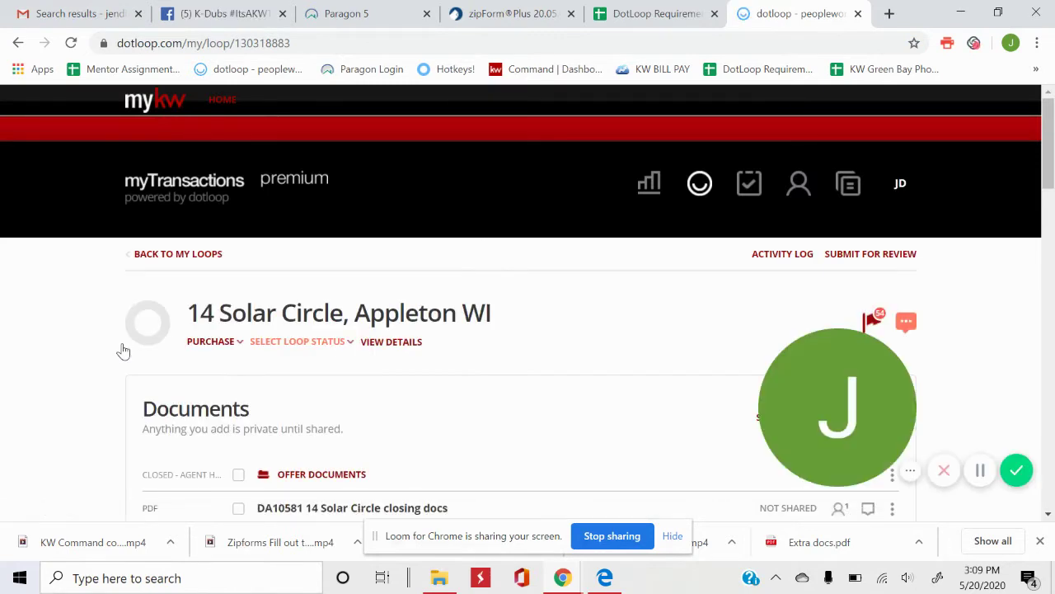
# - Start adding a document from templates to the loop's Offer Documents folder
pyautogui.scroll(-3, 872, 276)
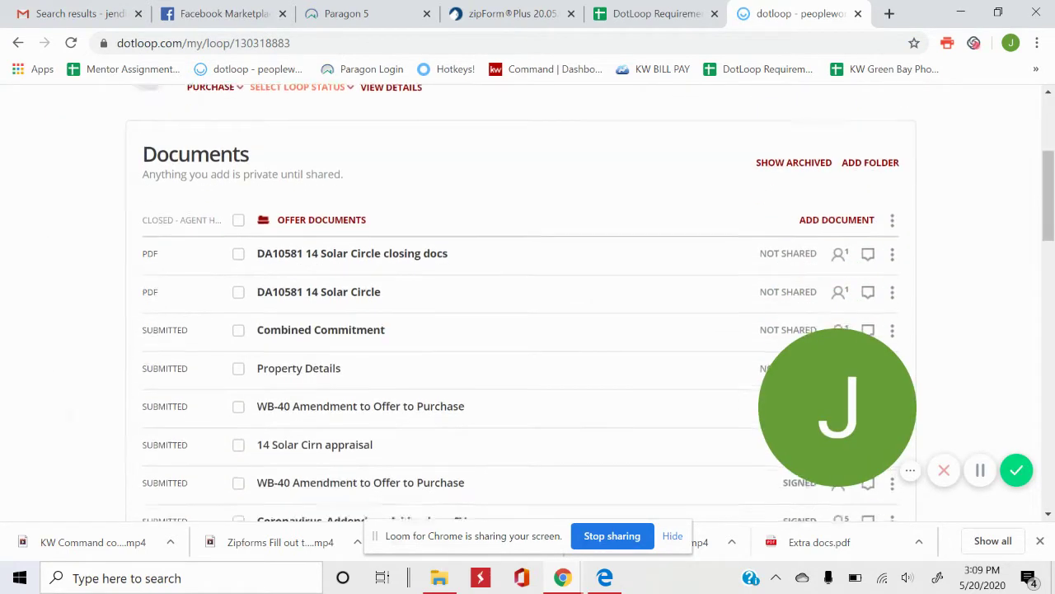
pyautogui.scroll(1, 872, 275)
pyautogui.scroll(1, 872, 276)
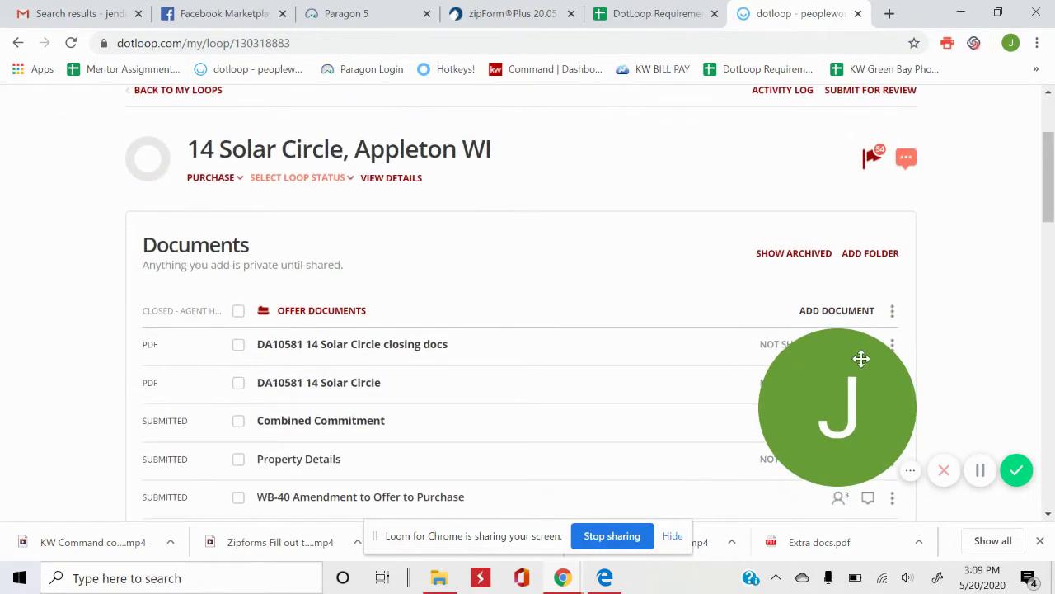
pyautogui.click(868, 310)
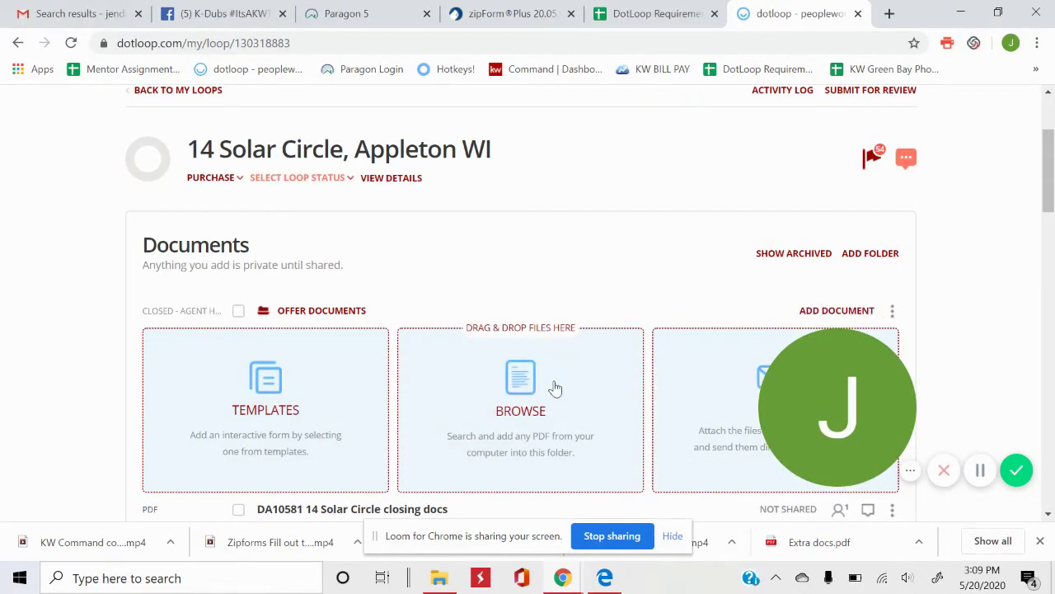
pyautogui.click(266, 401)
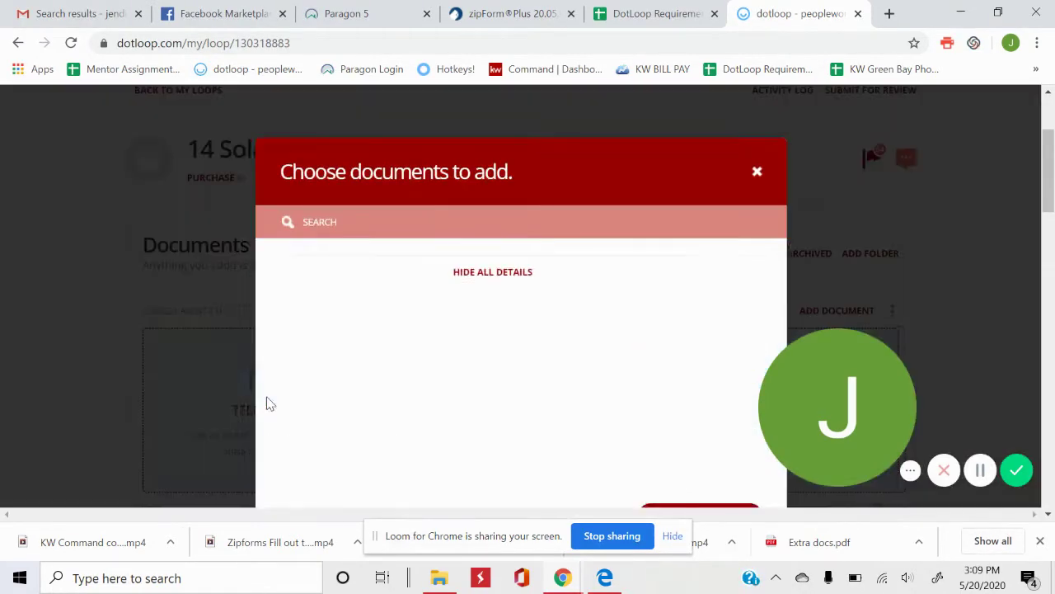
# - Search the Templates (Unlocked) folder for "addendum ac"
pyautogui.click(442, 233)
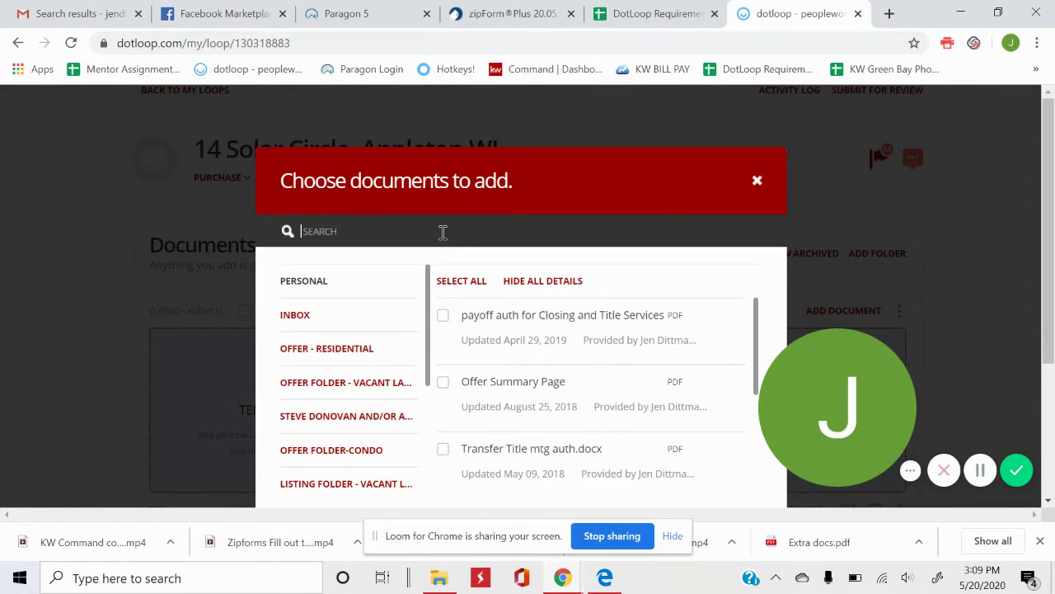
pyautogui.write('a')
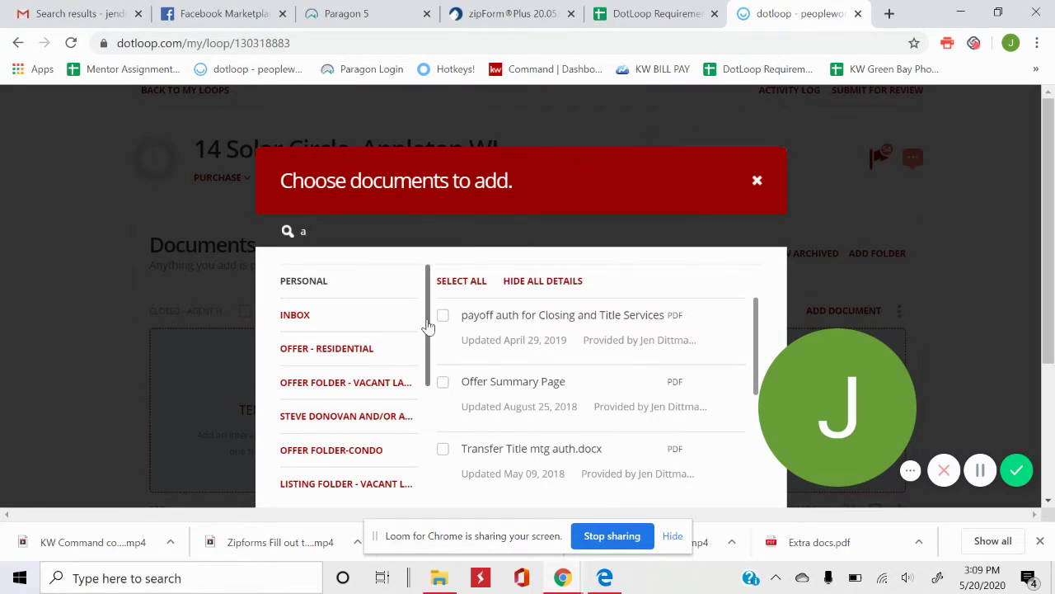
pyautogui.moveTo(426, 325); pyautogui.dragTo(433, 452)
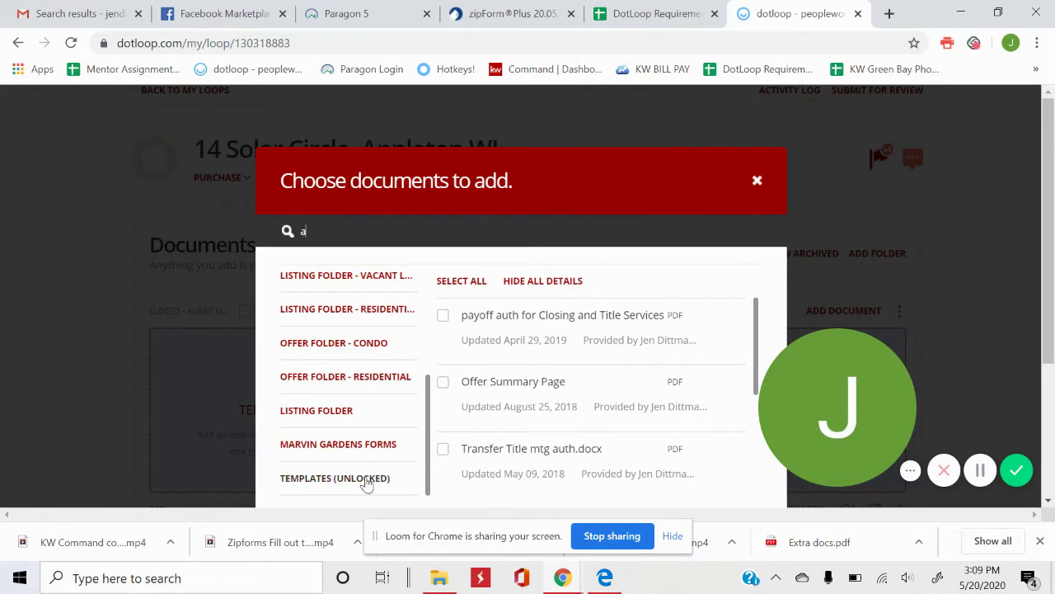
pyautogui.click(367, 482)
pyautogui.click(506, 232)
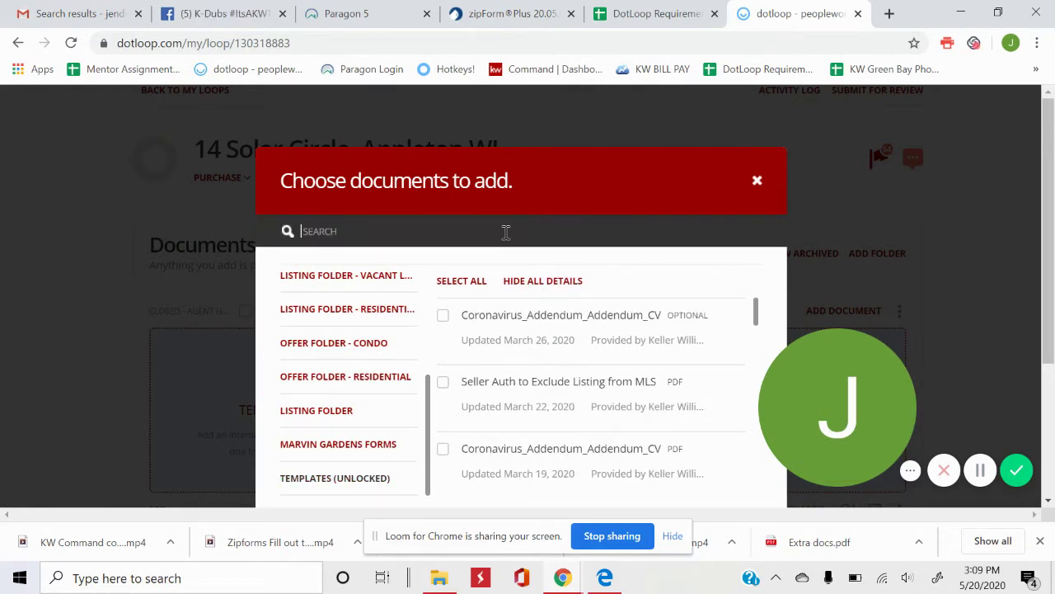
pyautogui.write('addendum')
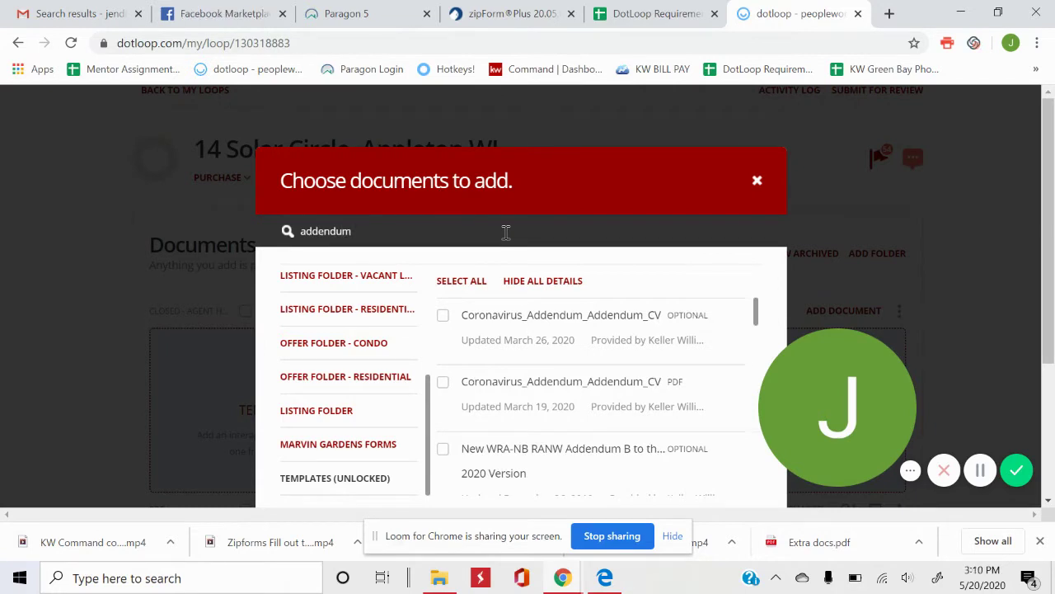
pyautogui.write(' ac')
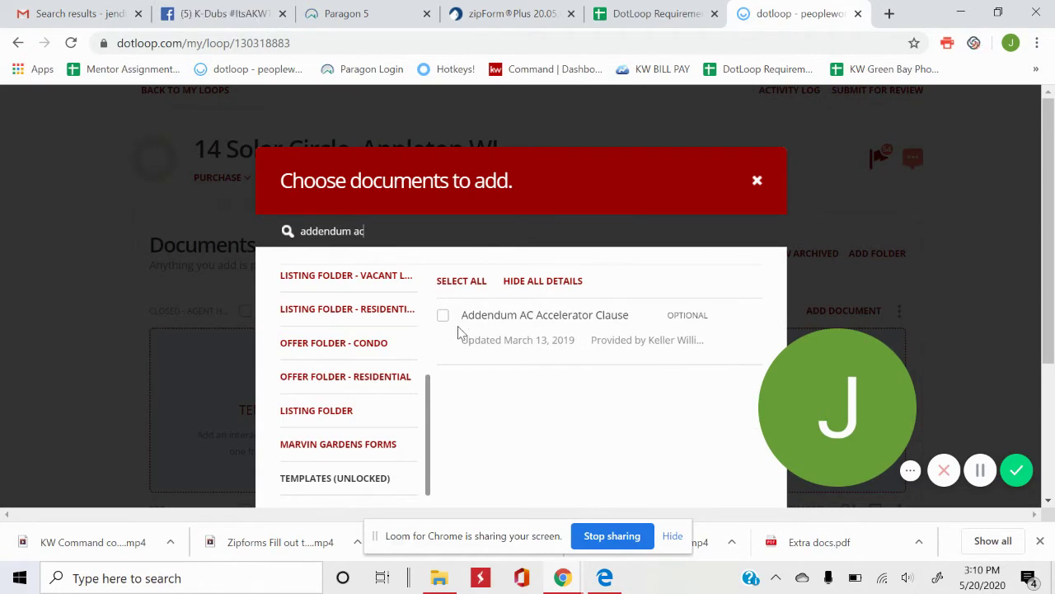
# - Copy the Addendum AC Accelerator Clause template into the loop and close the import dialog
pyautogui.click(443, 315)
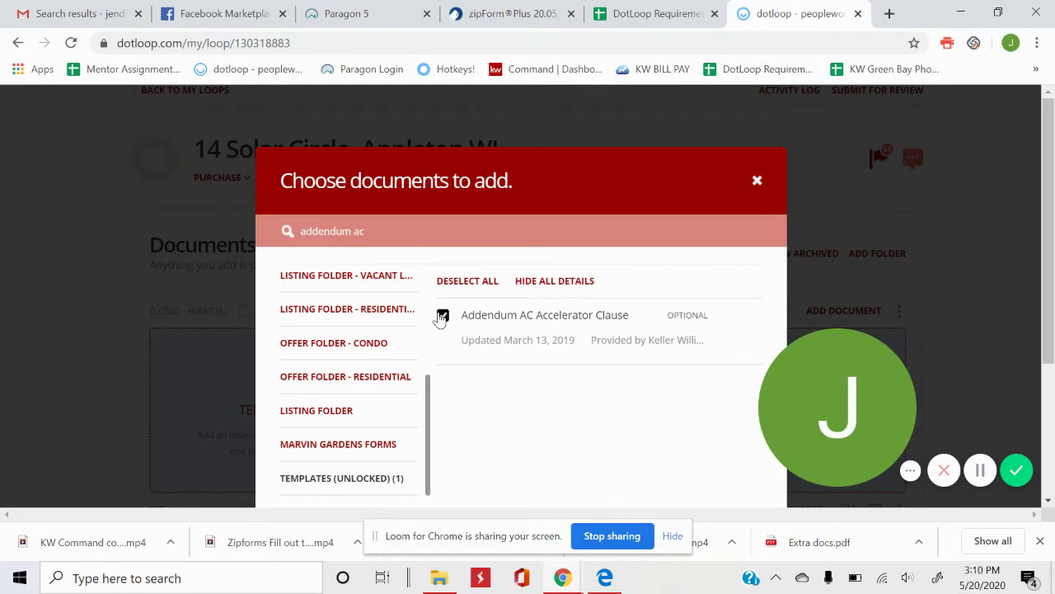
pyautogui.scroll(-3, 443, 317)
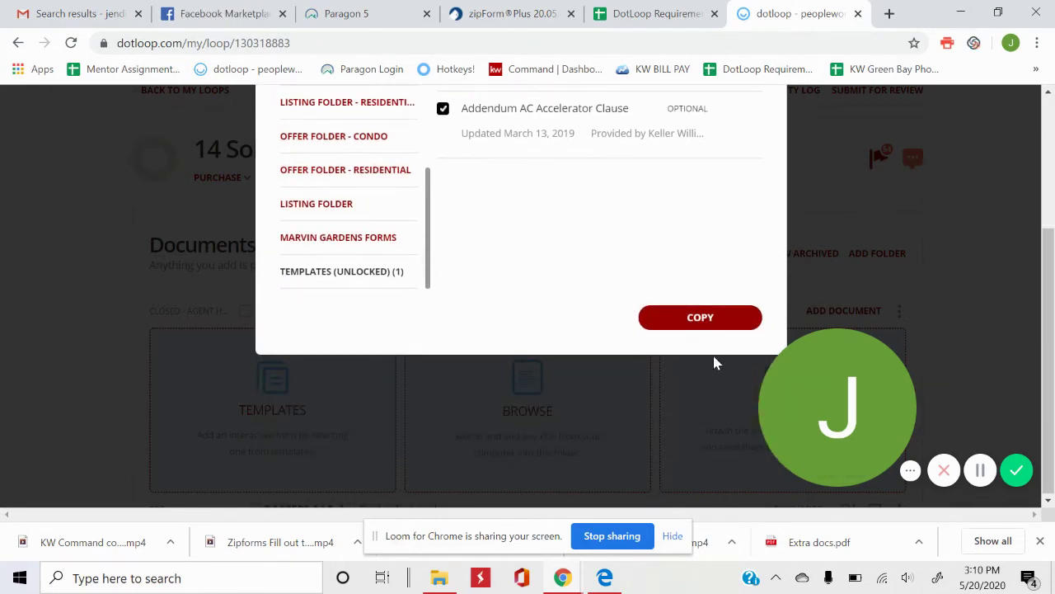
pyautogui.click(712, 321)
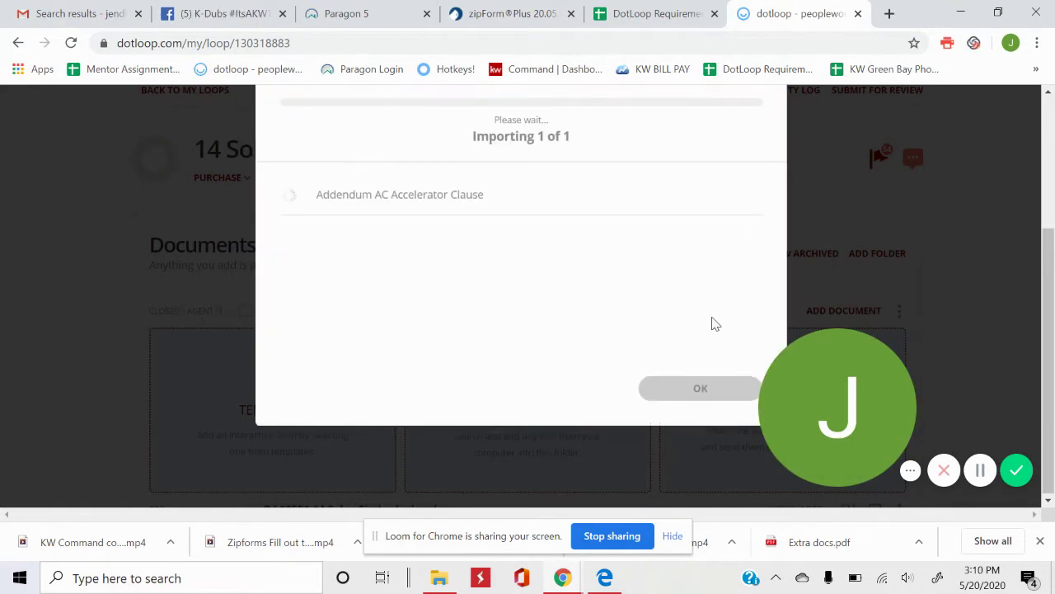
pyautogui.click(719, 390)
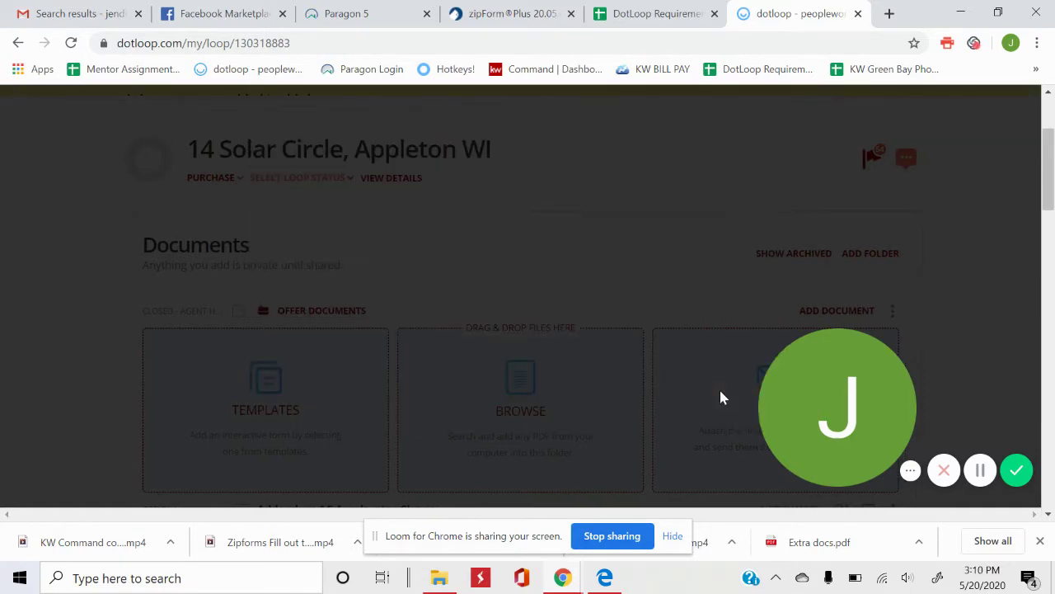
# - Download the Addendum AC Accelerator Clause document from the loop to the Desktop as a PDF, keeping its file name
pyautogui.scroll(-3, 372, 167)
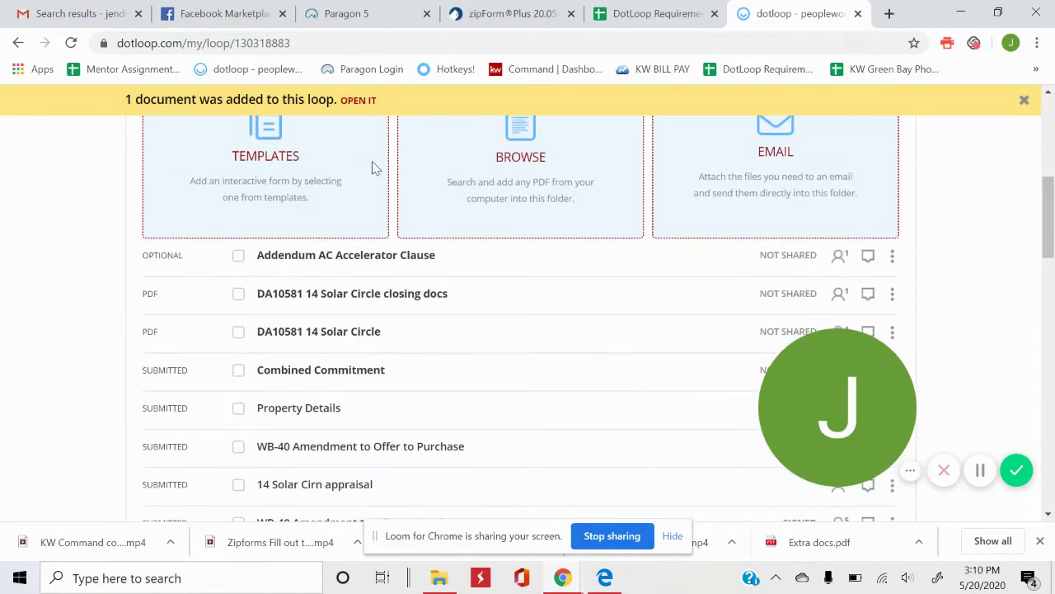
pyautogui.click(893, 260)
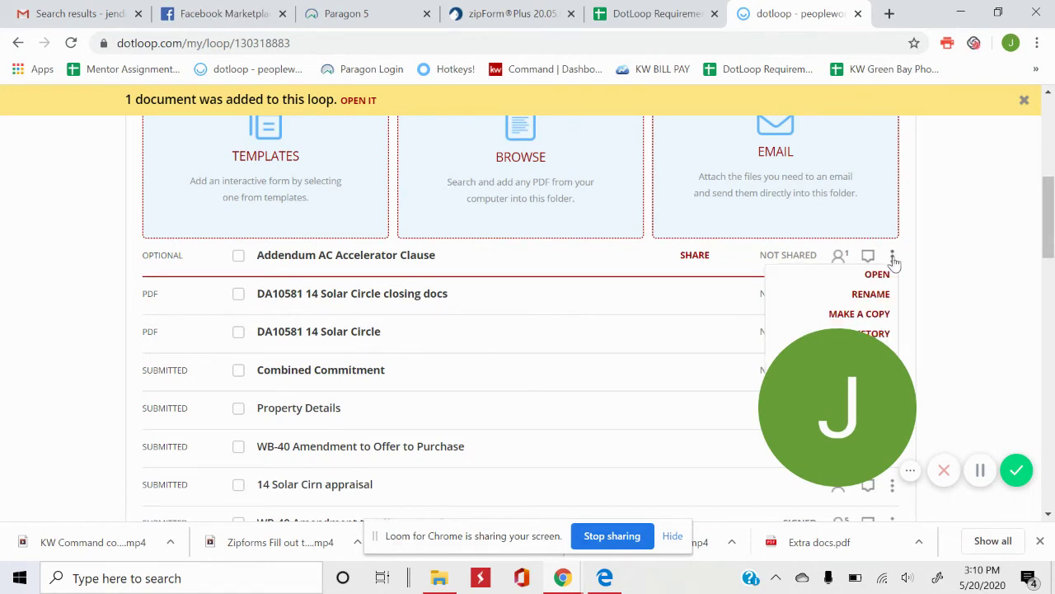
pyautogui.scroll(-2, 895, 256)
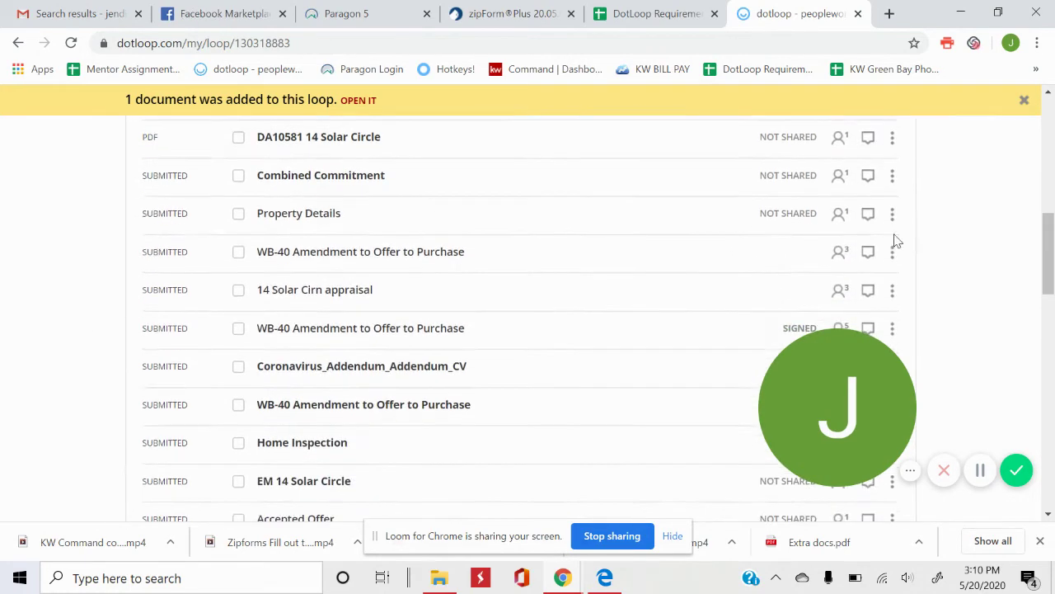
pyautogui.scroll(1, 897, 198)
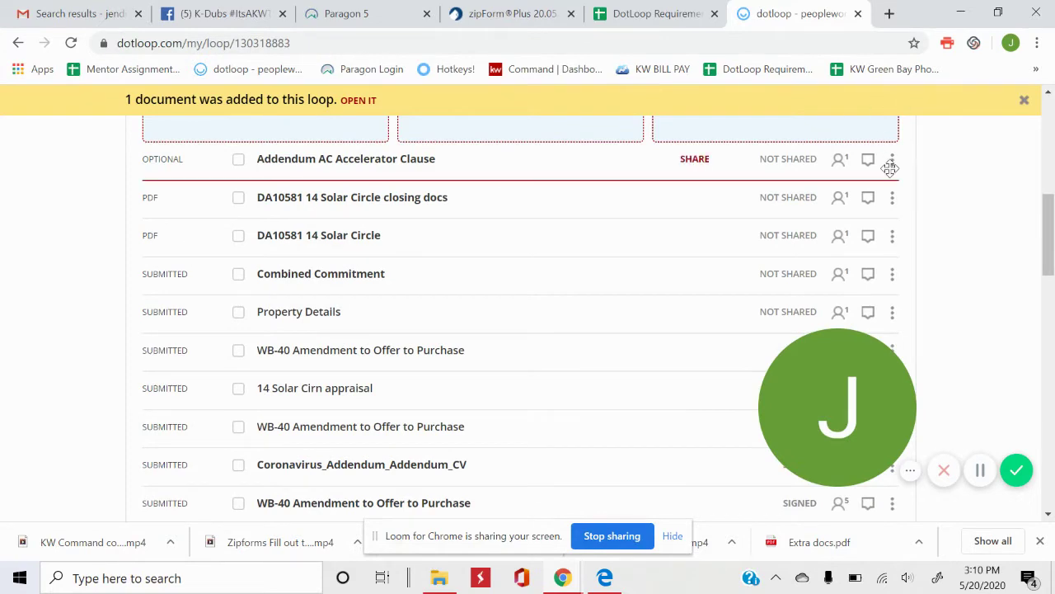
pyautogui.click(892, 160)
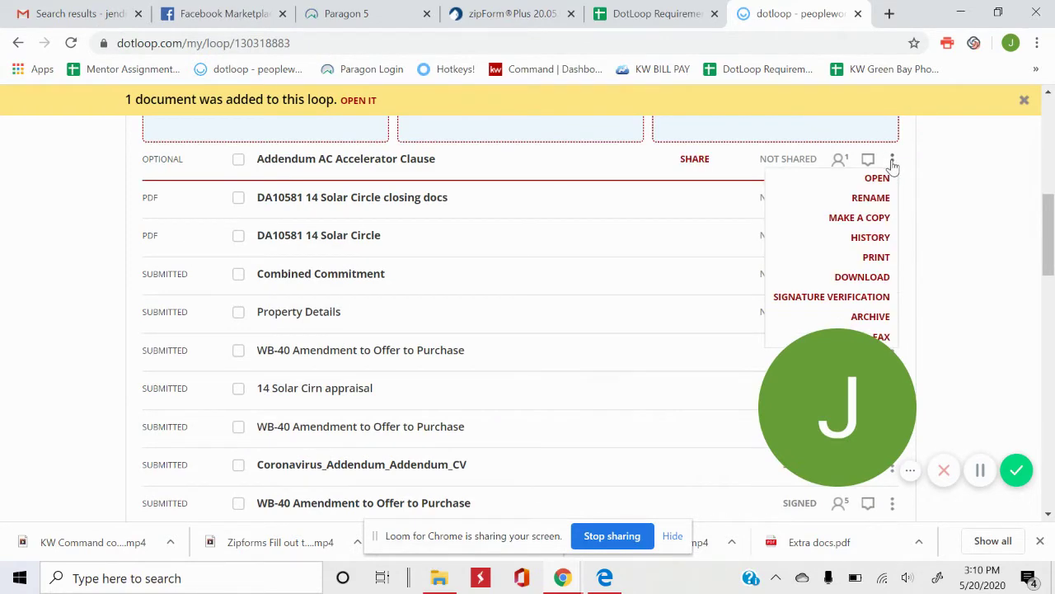
pyautogui.click(878, 274)
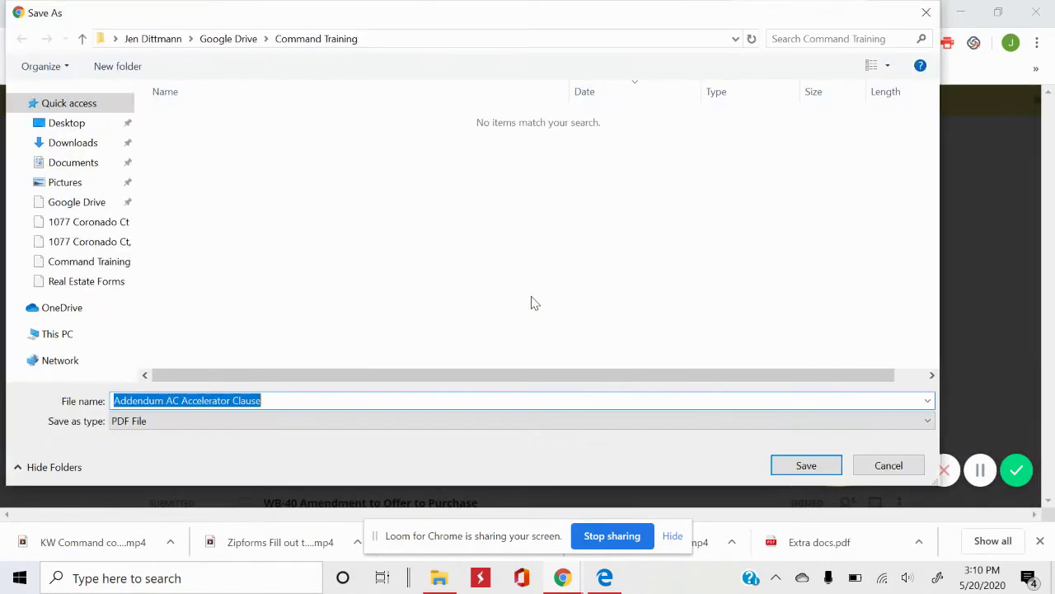
pyautogui.click(81, 123)
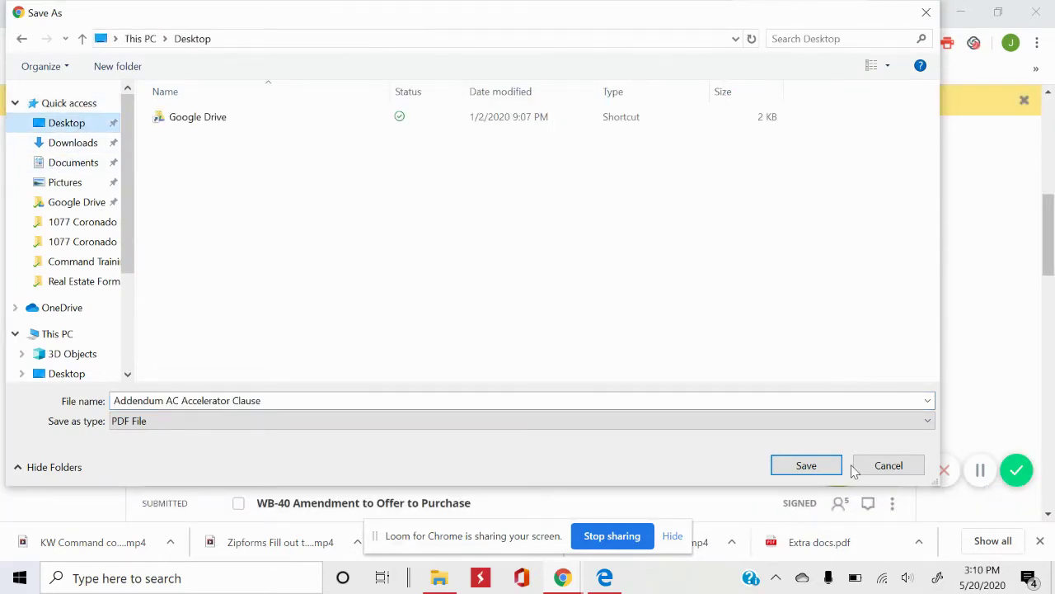
pyautogui.click(823, 467)
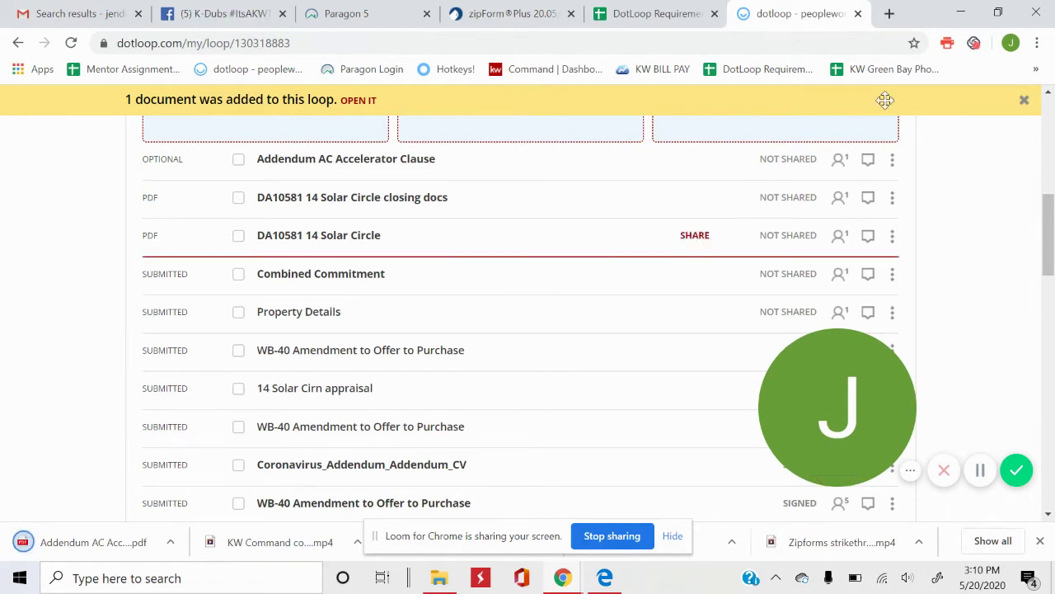
# - Open the downloaded Addendum AC Accelerator Clause PDF and copy its clause text, from "If Seller receives" through "their agents.***"
pyautogui.click(99, 540)
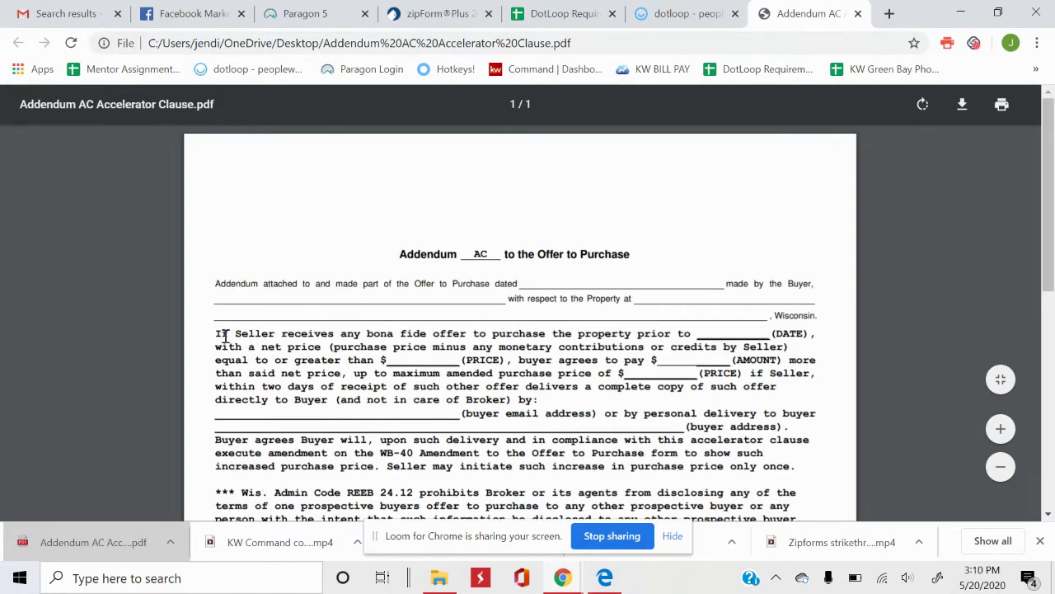
pyautogui.moveTo(216, 332); pyautogui.dragTo(738, 407)
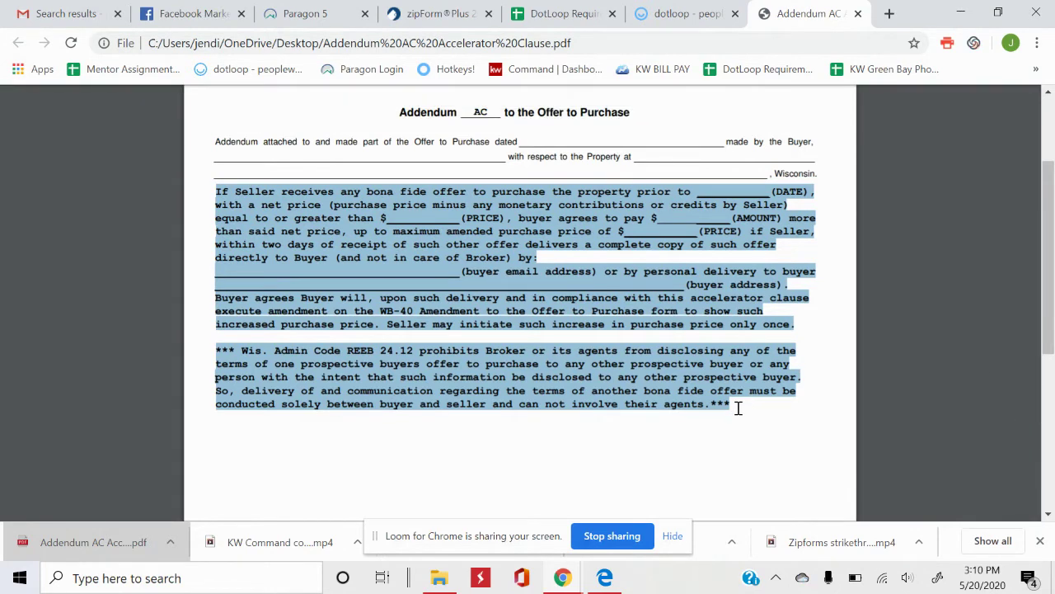
pyautogui.rightClick(655, 376)
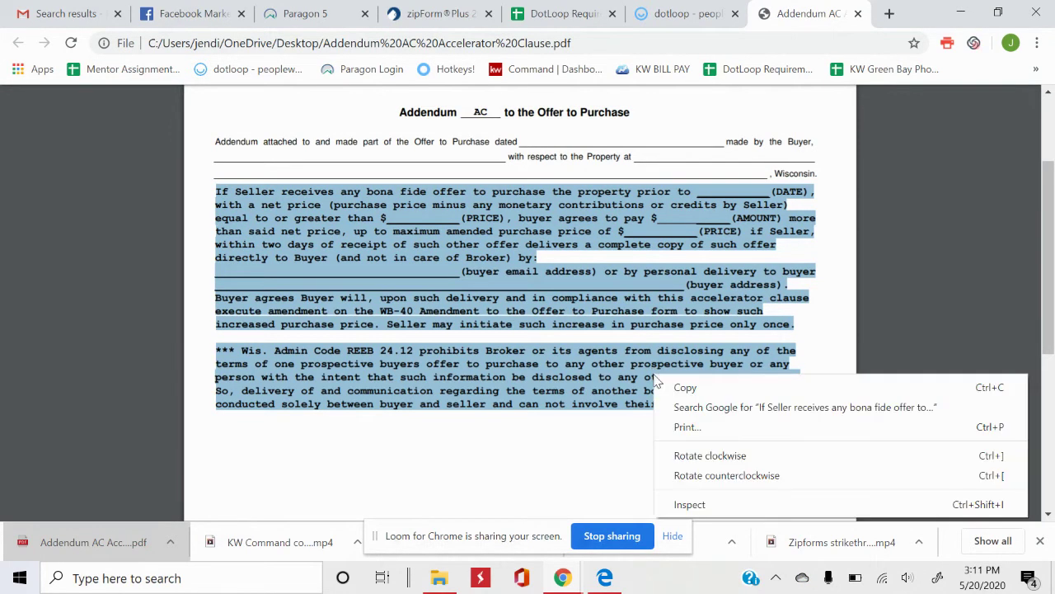
pyautogui.click(607, 433)
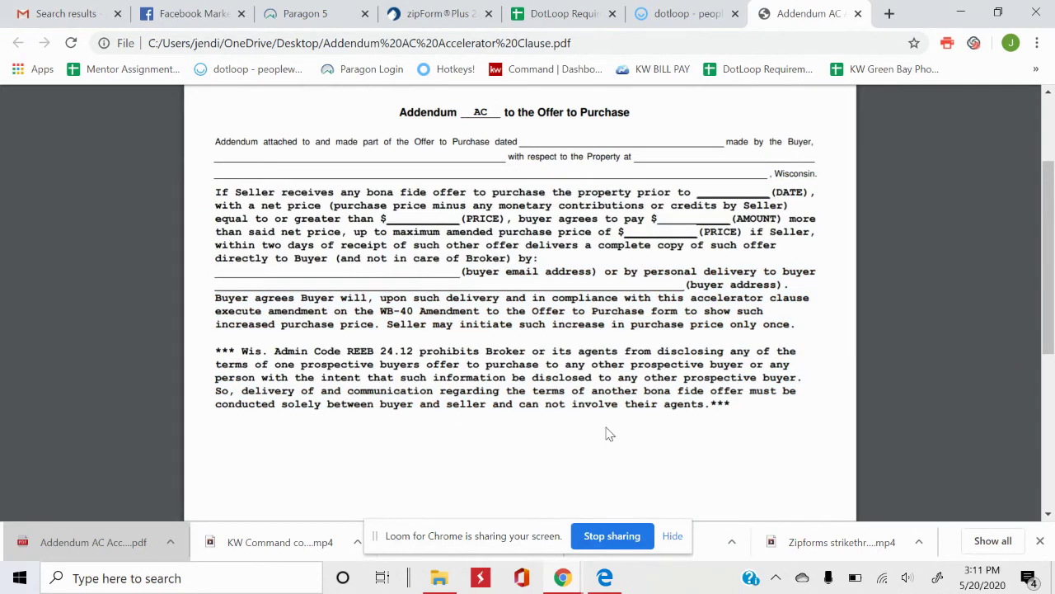
# - Return to zipForm Plus, paste the copied text into the new "Addendum AC -" clause, and save it
pyautogui.click(434, 15)
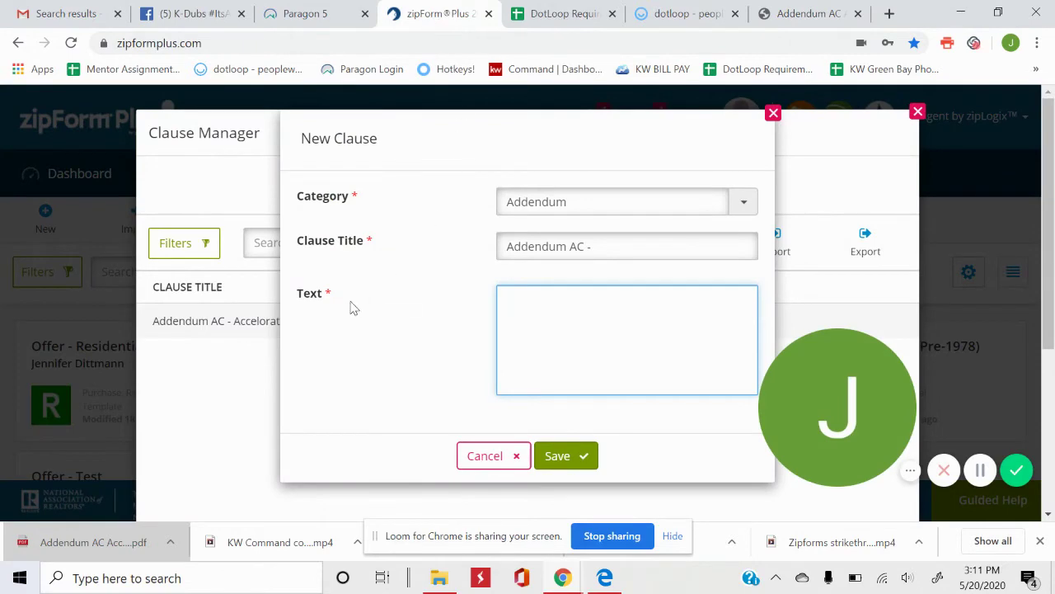
pyautogui.hotkey('ctrl', 'v')
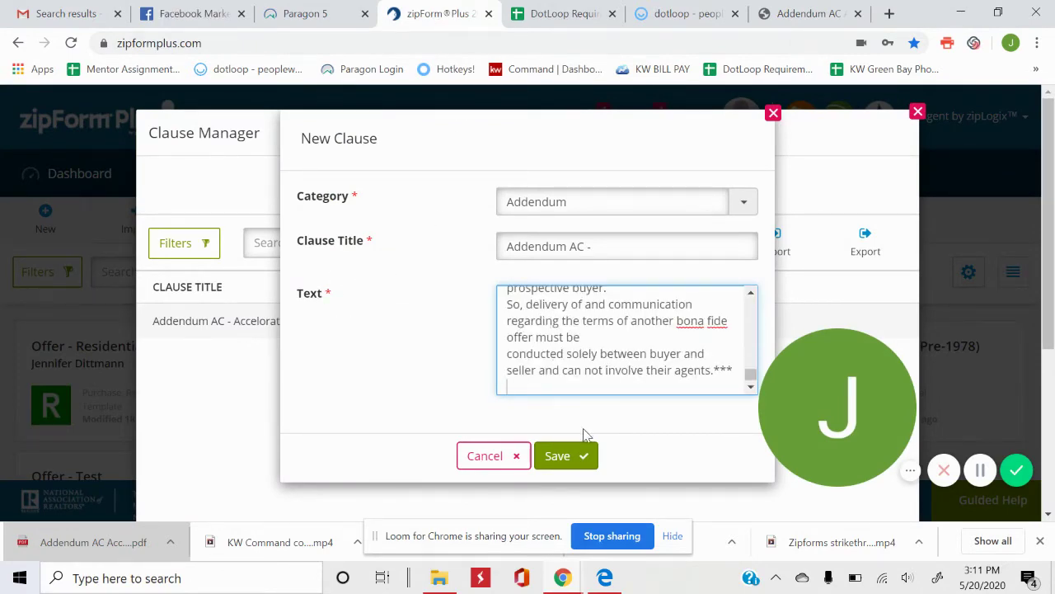
pyautogui.click(580, 460)
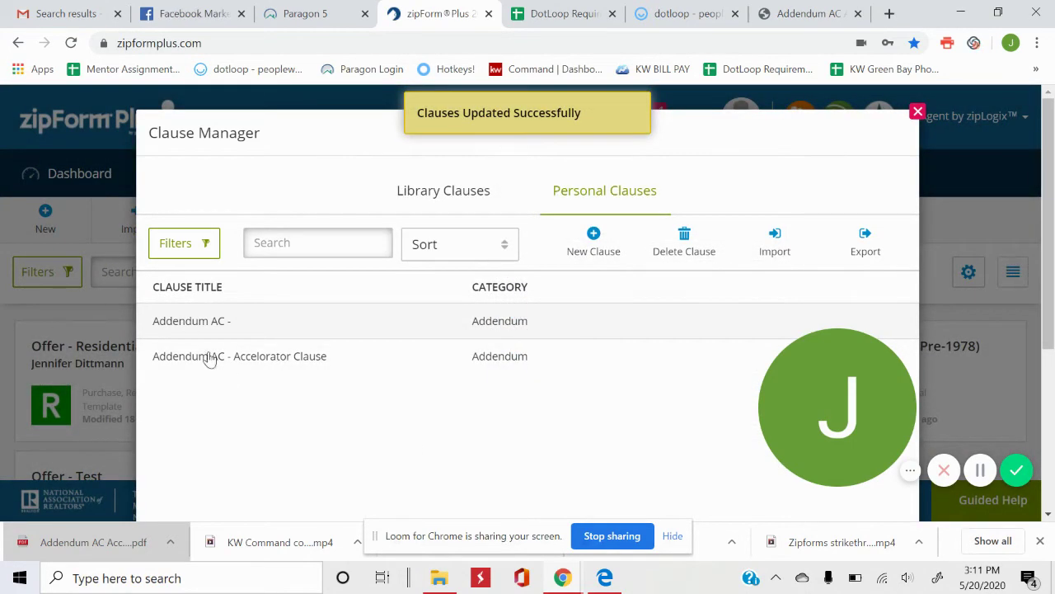
# - Delete the personal clause titled "Addendum AC -", keeping "Addendum AC - Accelorator Clause"
pyautogui.moveTo(864, 396); pyautogui.dragTo(783, 437)
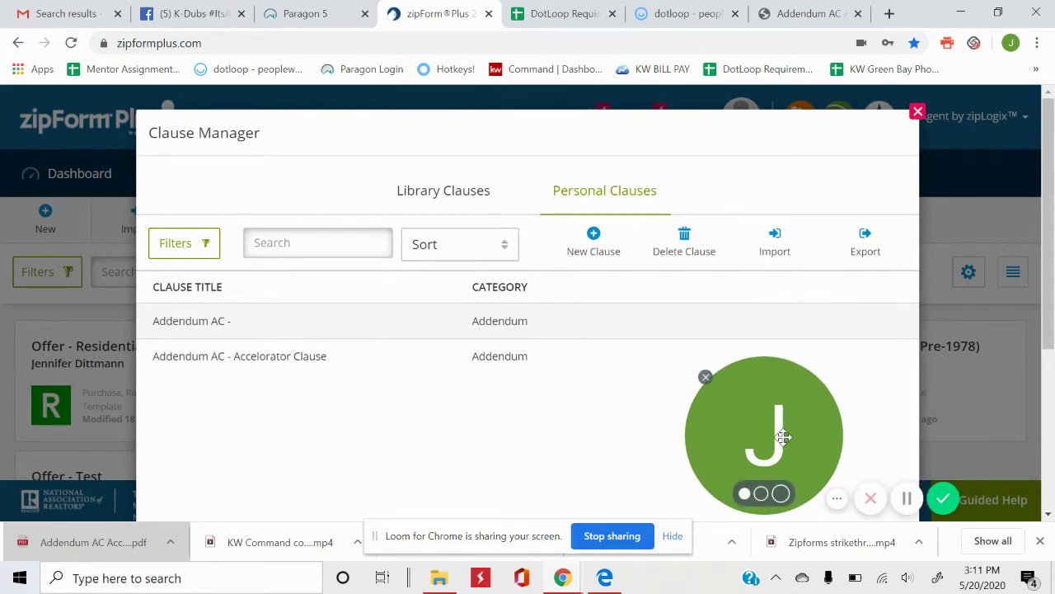
pyautogui.click(378, 318)
pyautogui.click(500, 457)
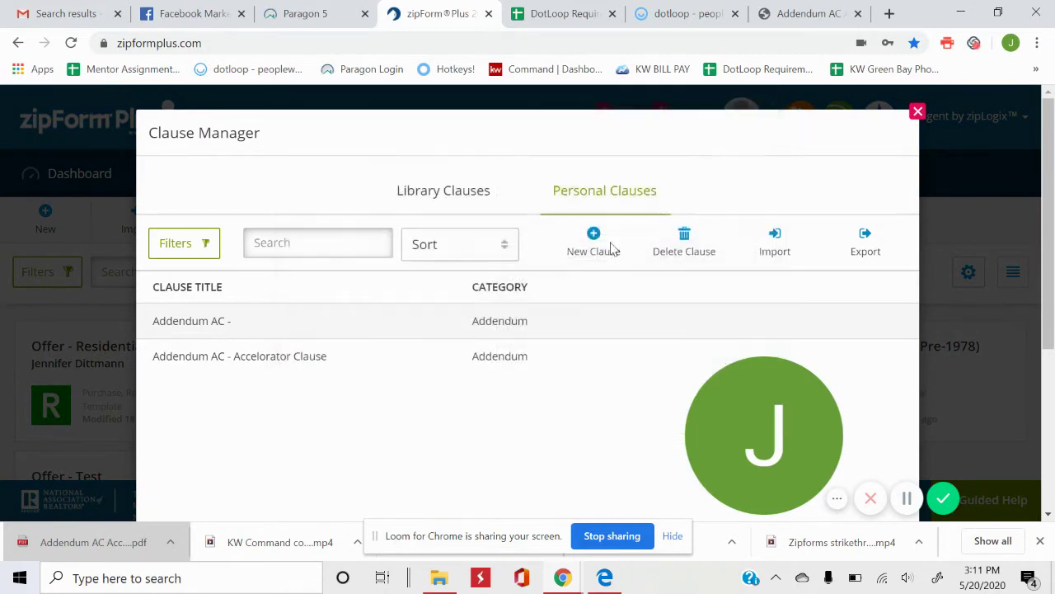
pyautogui.click(686, 237)
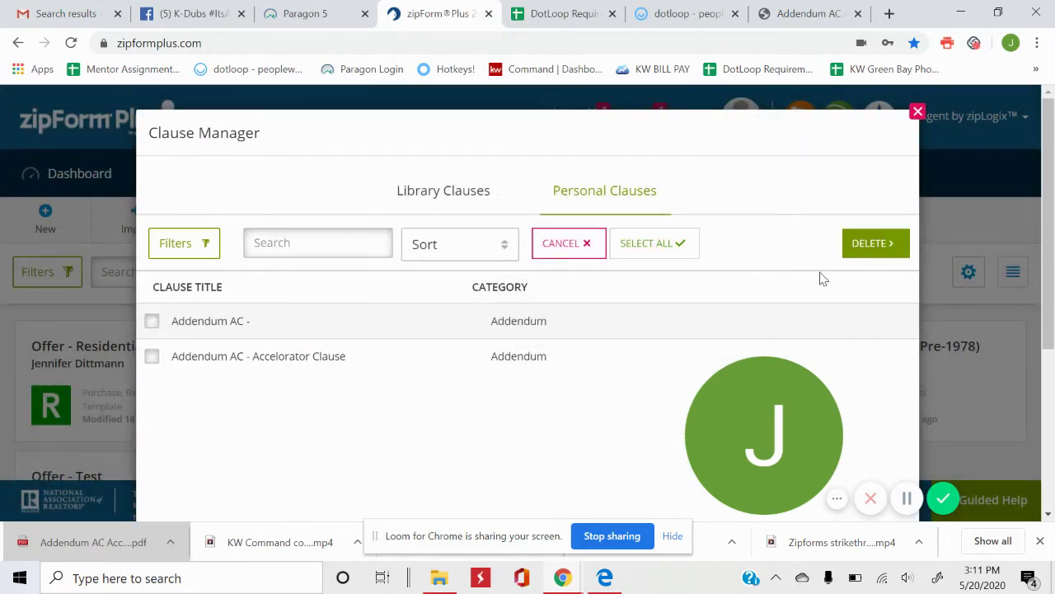
pyautogui.click(151, 321)
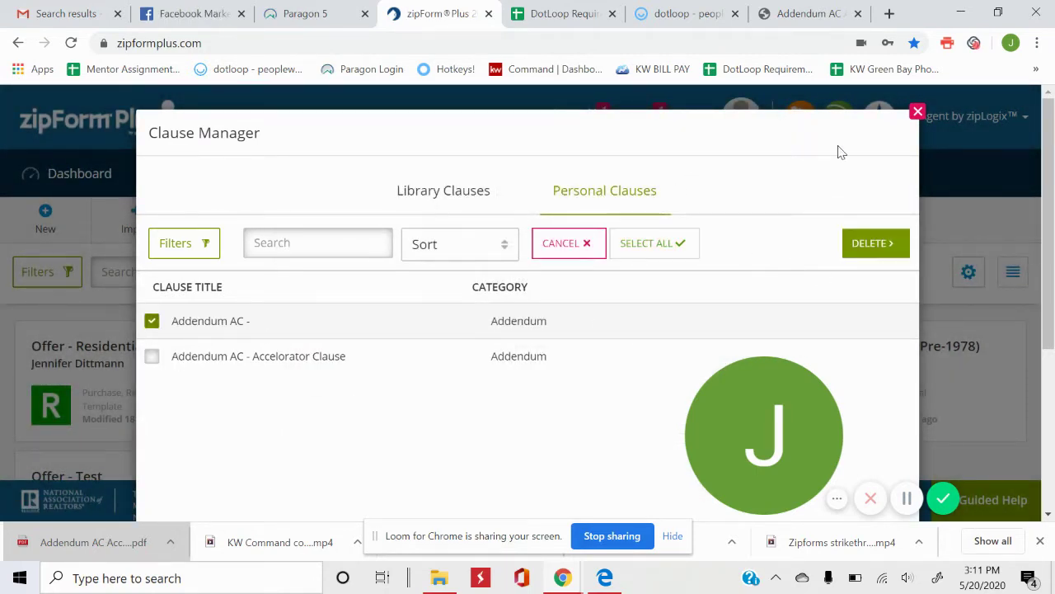
pyautogui.click(872, 242)
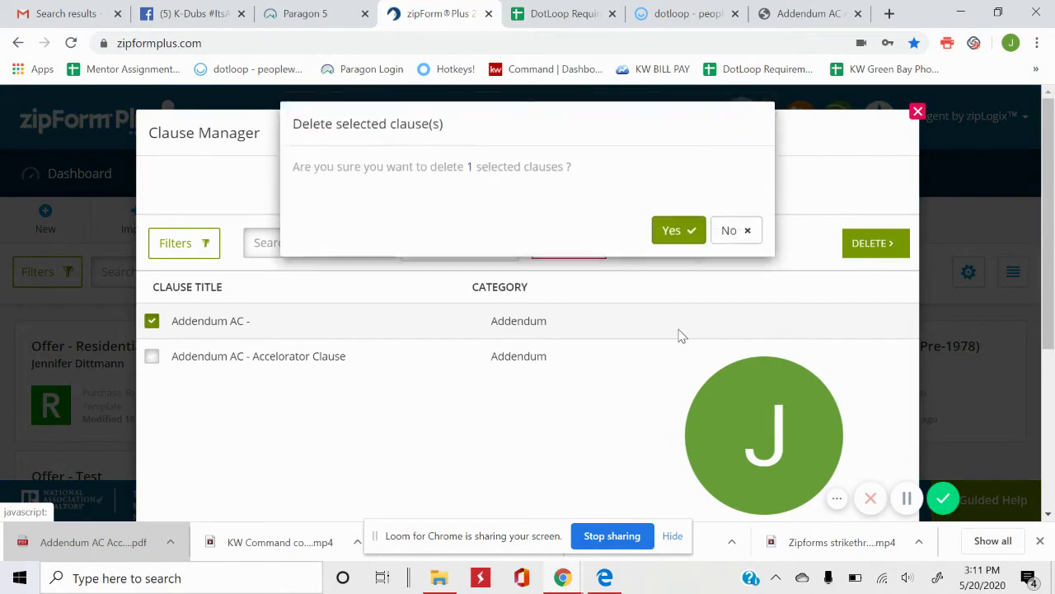
pyautogui.click(674, 239)
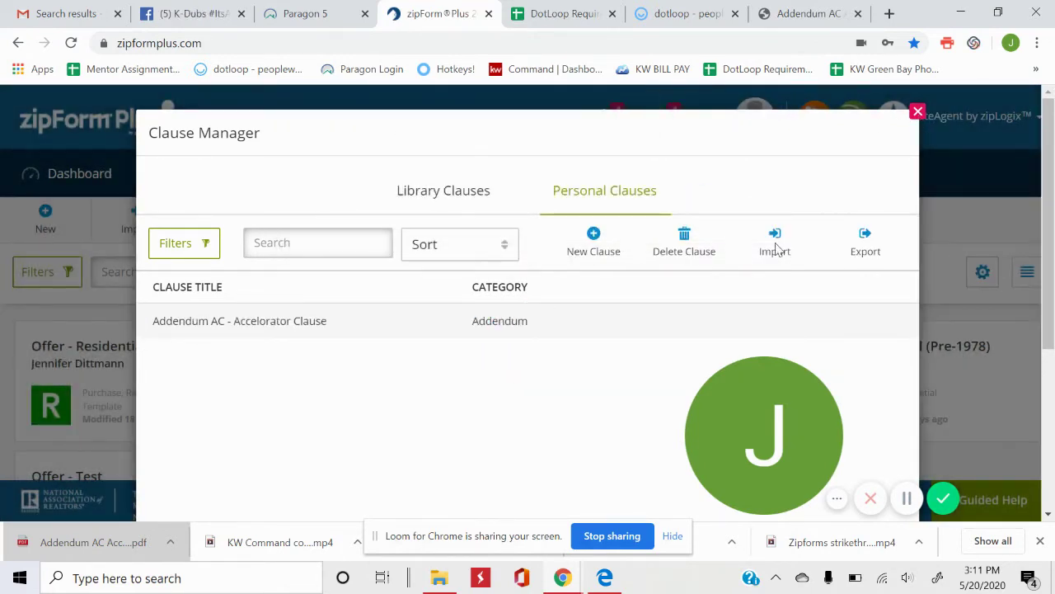
# - Close the Clause Manager and open the documents of the first listed transaction
pyautogui.click(918, 112)
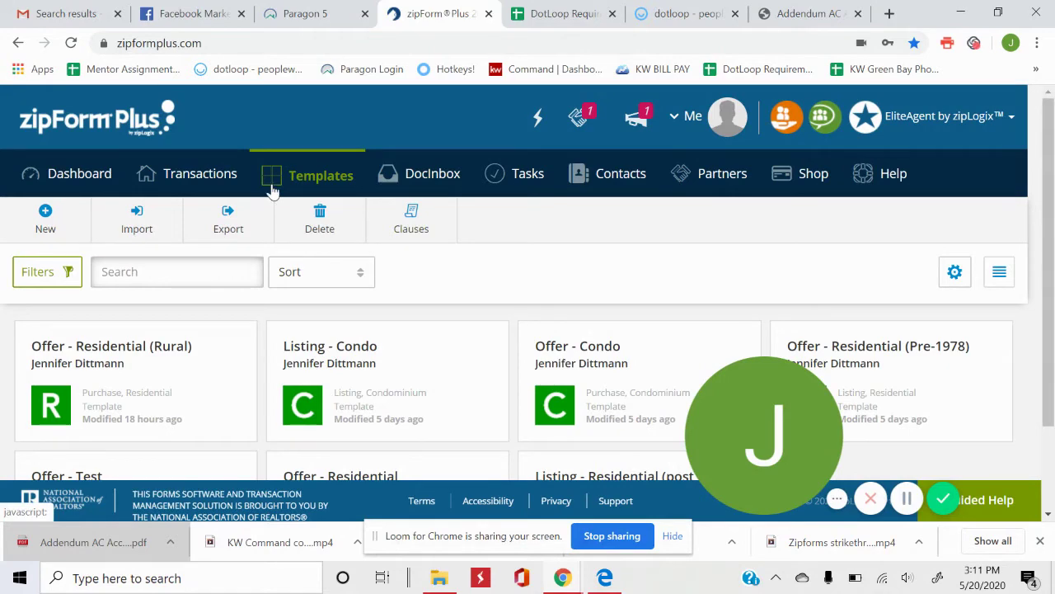
pyautogui.click(231, 183)
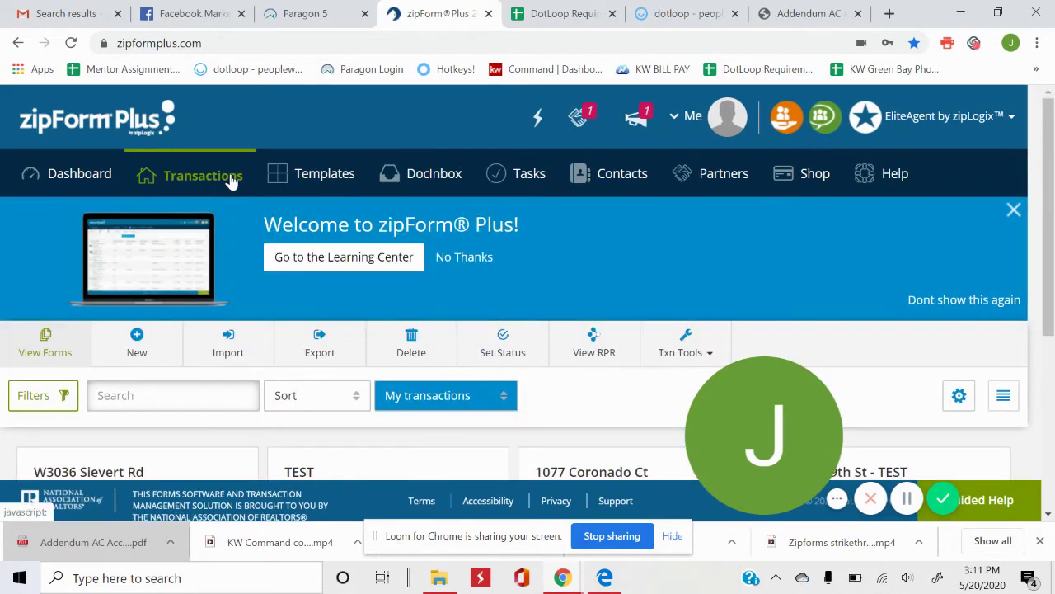
pyautogui.scroll(-2, 231, 183)
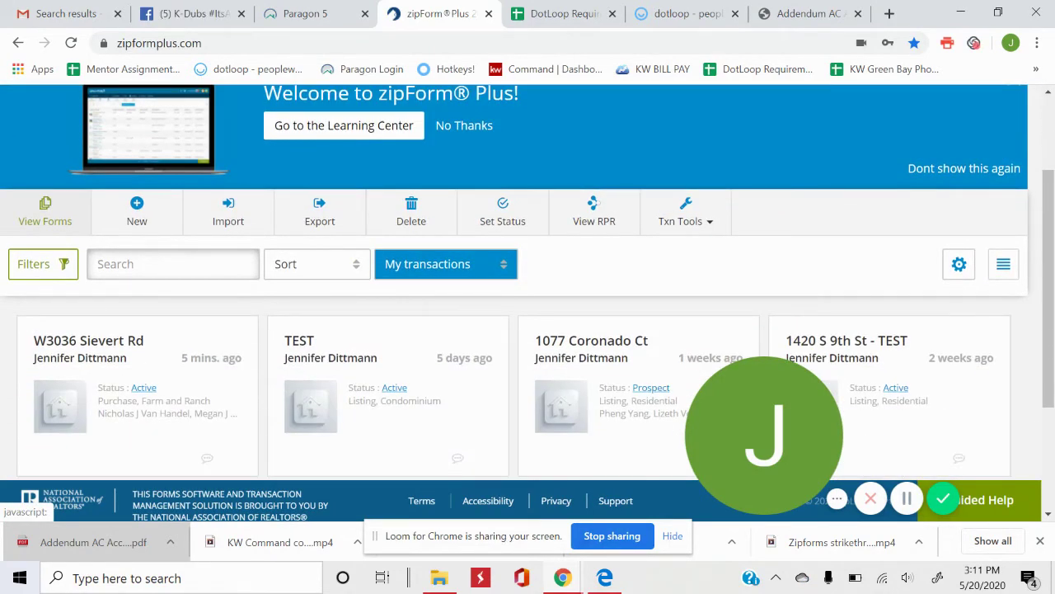
pyautogui.click(88, 341)
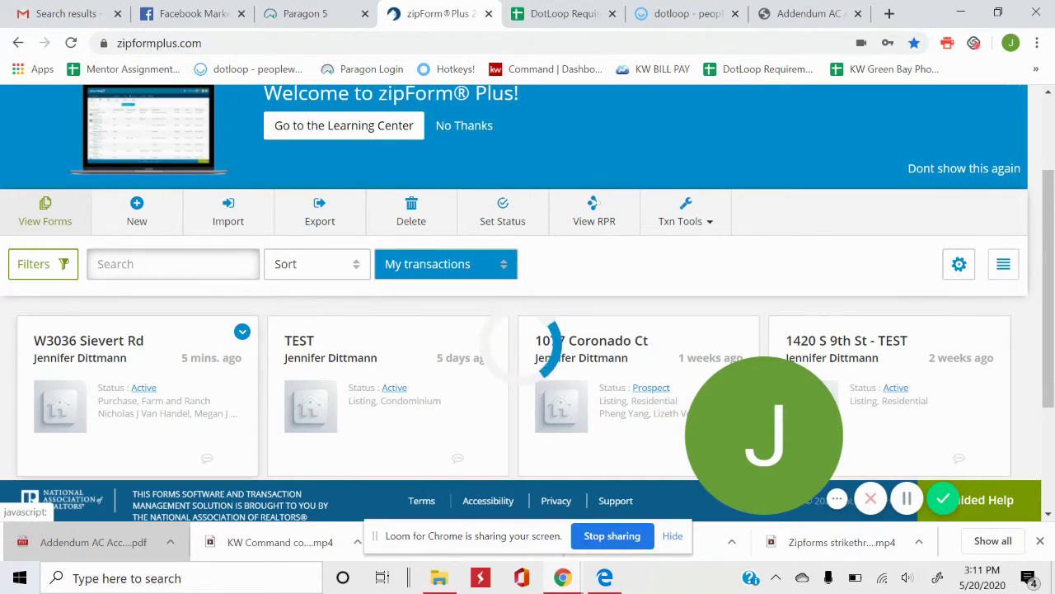
pyautogui.scroll(-3, 527, 282)
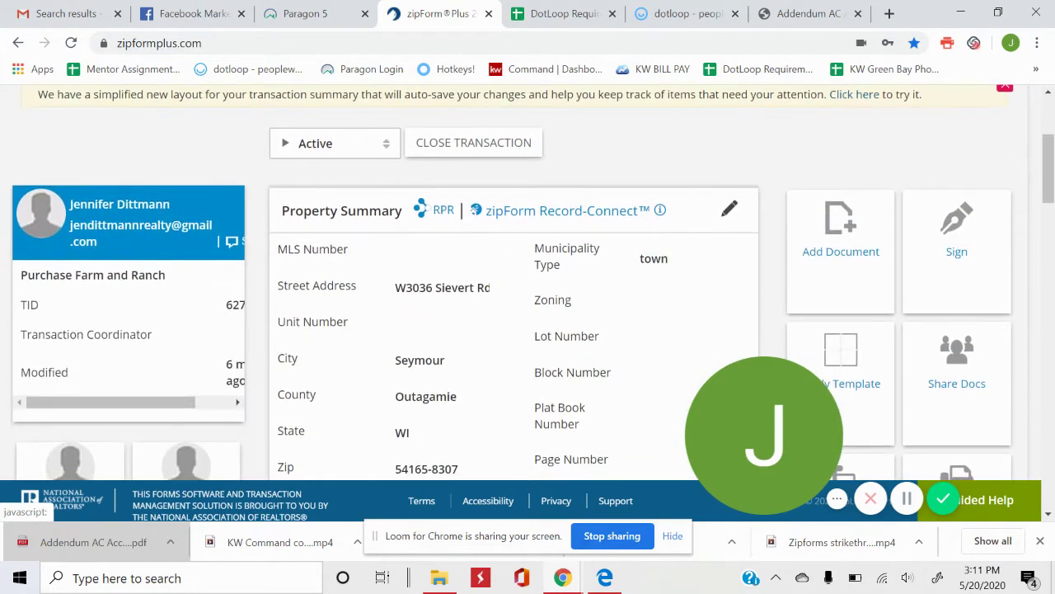
pyautogui.scroll(2, 527, 297)
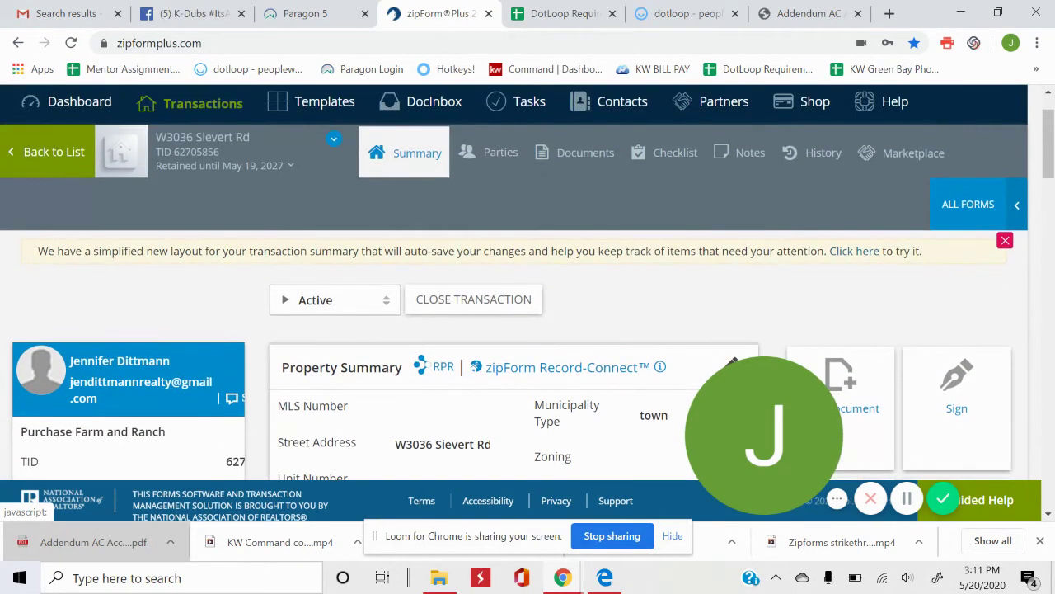
pyautogui.click(575, 152)
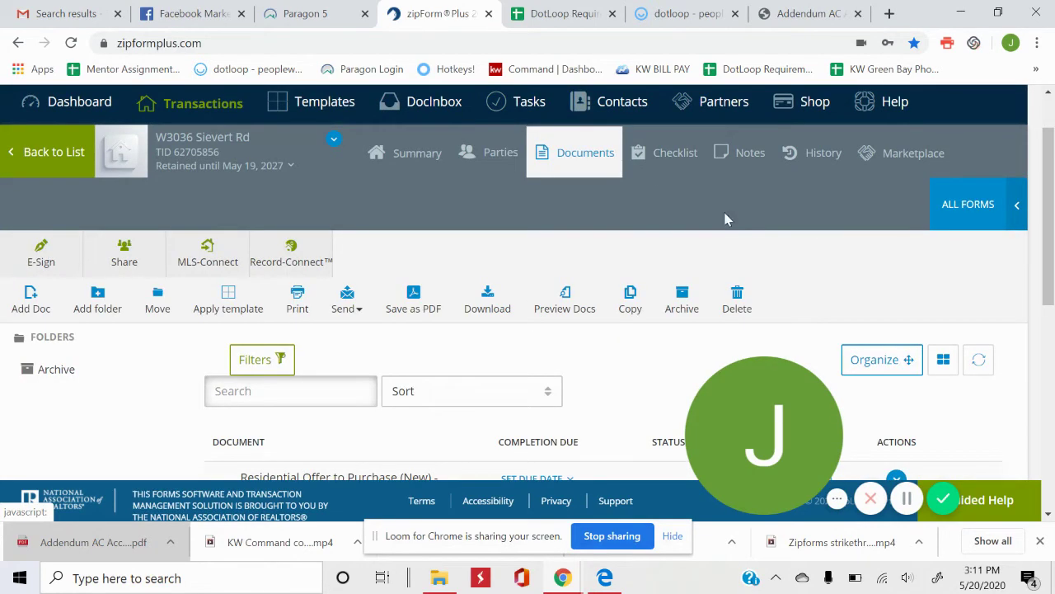
# - Add Blank Addendum No. 2 - 2000 from the Wisconsin REALTORS Association form library to the transaction and open it
pyautogui.click(972, 207)
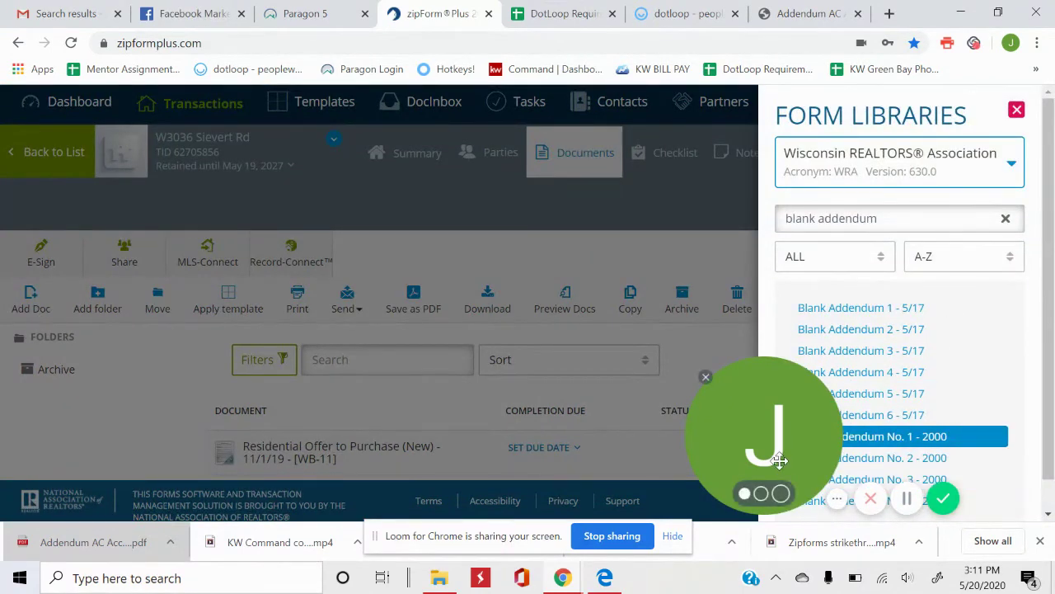
pyautogui.moveTo(771, 433); pyautogui.dragTo(608, 436)
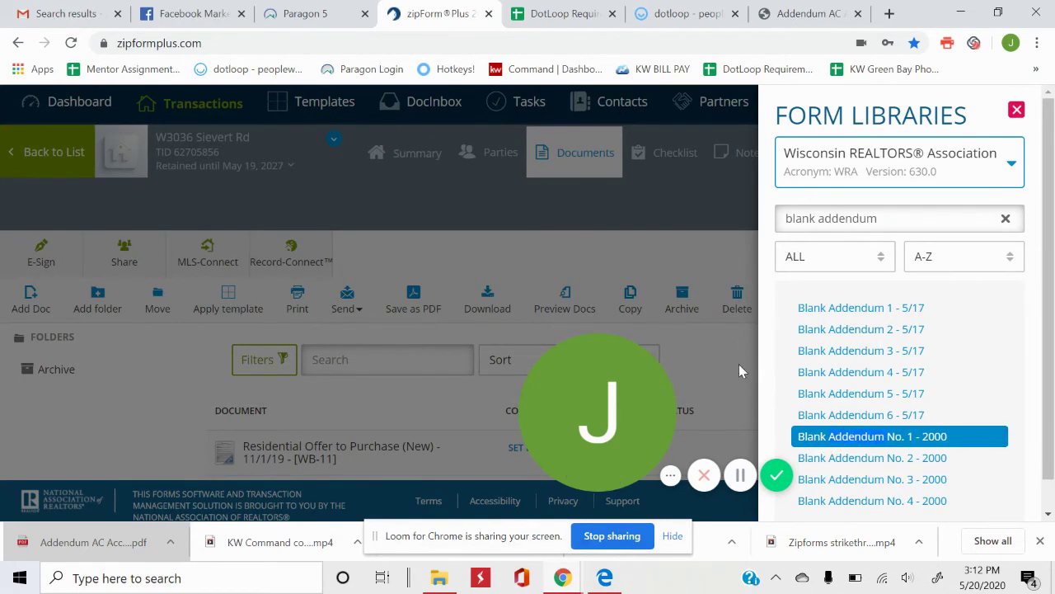
pyautogui.click(711, 349)
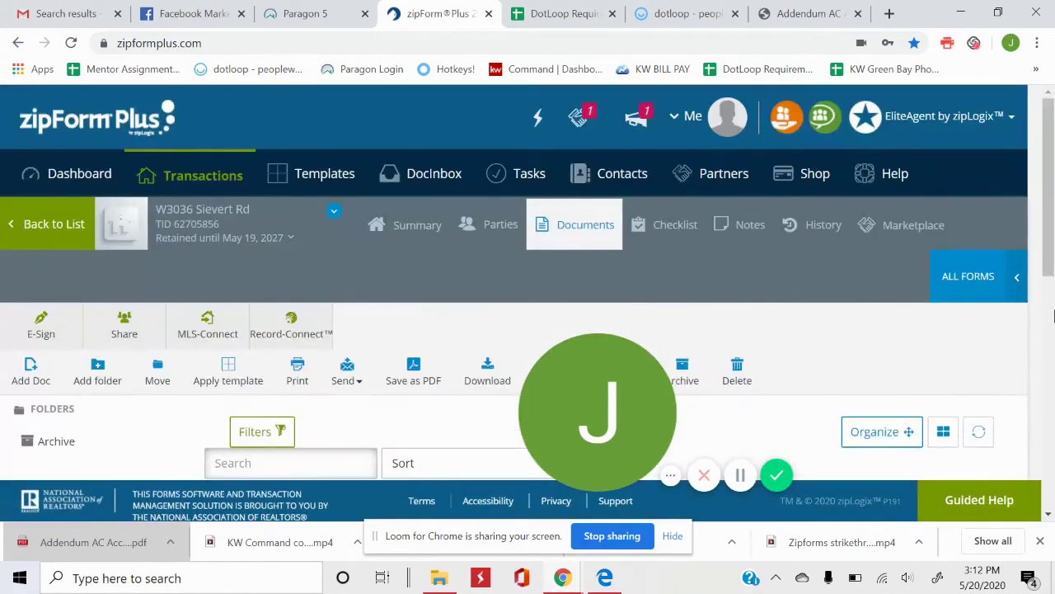
pyautogui.click(973, 289)
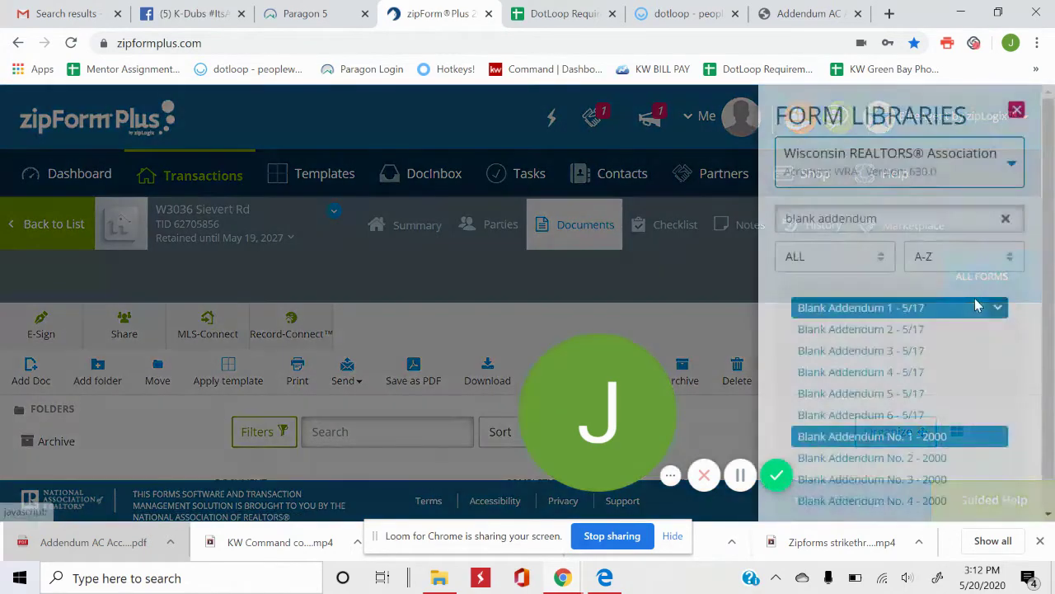
pyautogui.click(869, 458)
pyautogui.click(711, 321)
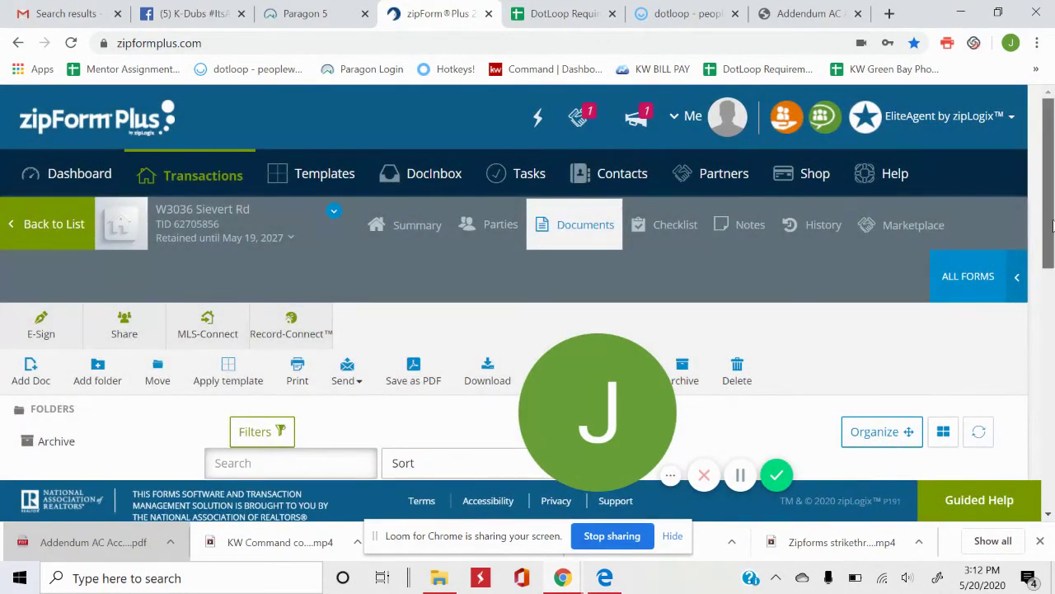
pyautogui.moveTo(1053, 226); pyautogui.dragTo(1052, 469)
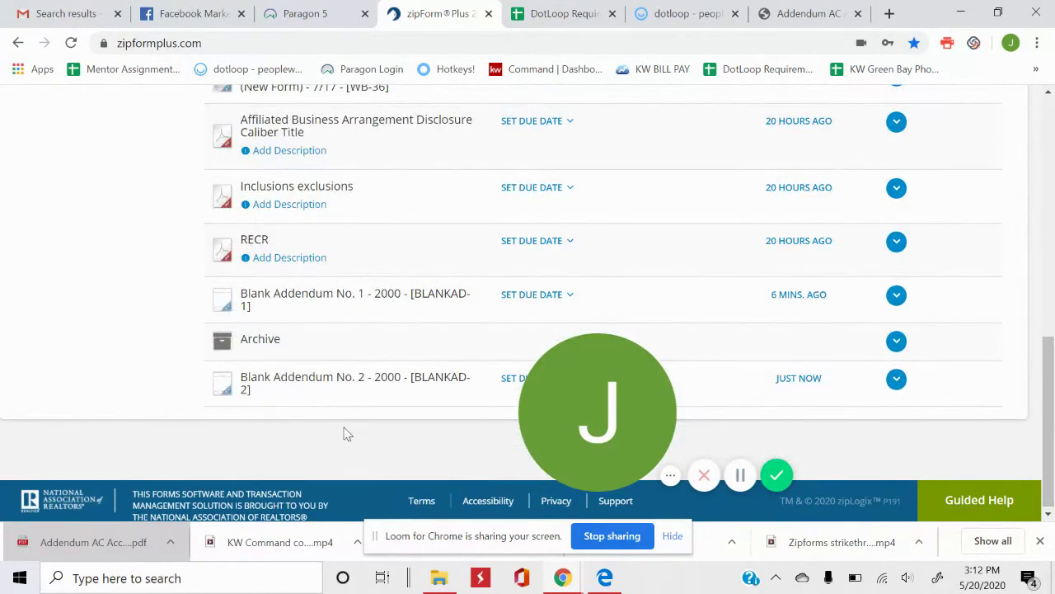
pyautogui.click(361, 379)
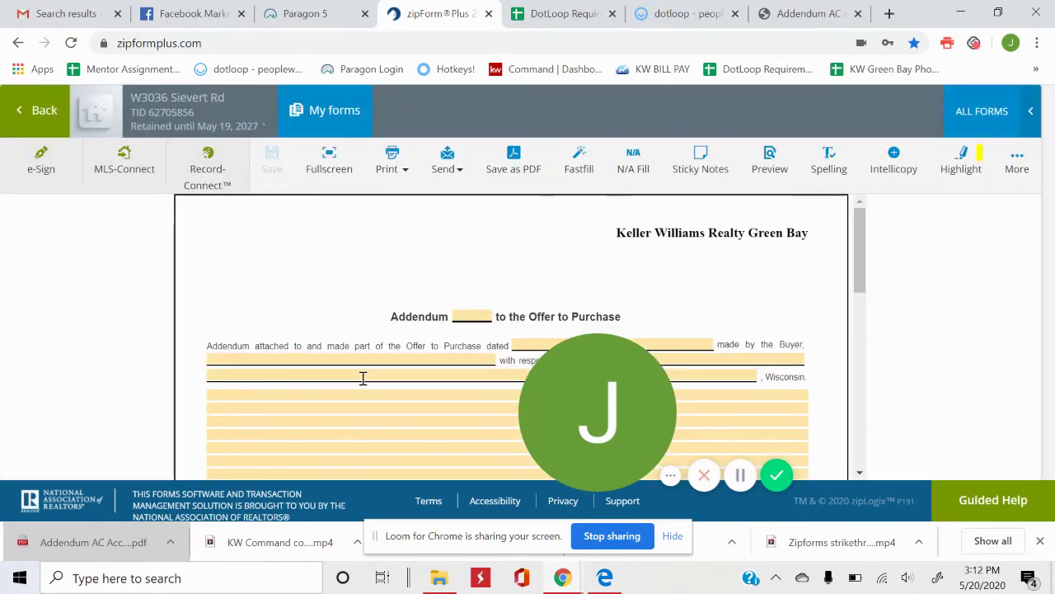
# - Fill in the blank in the addendum's title with AC
pyautogui.scroll(-2, 363, 377)
pyautogui.scroll(1, 363, 377)
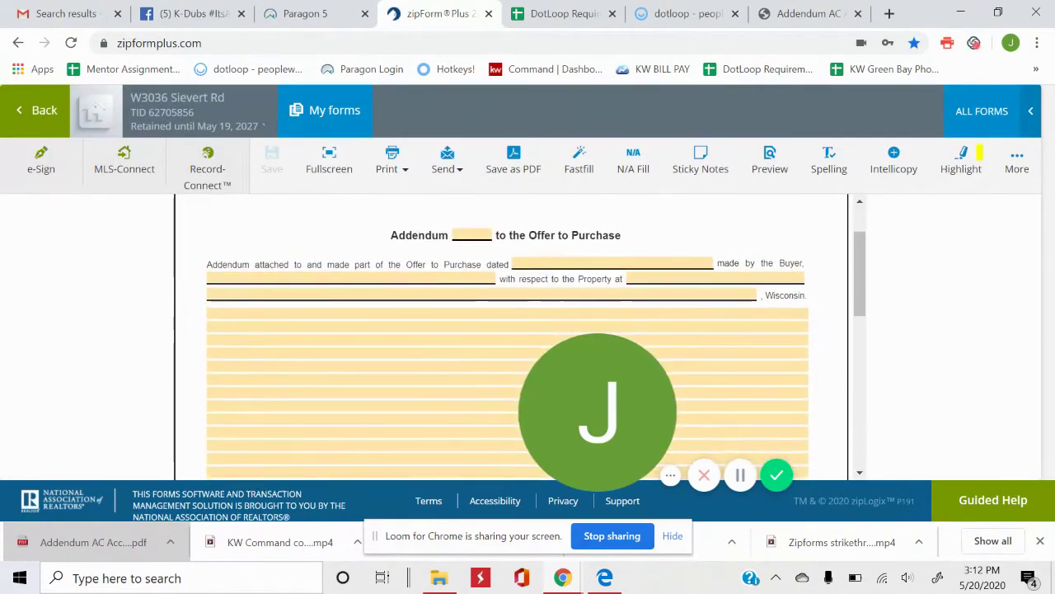
pyautogui.click(463, 235)
pyautogui.write('AC')
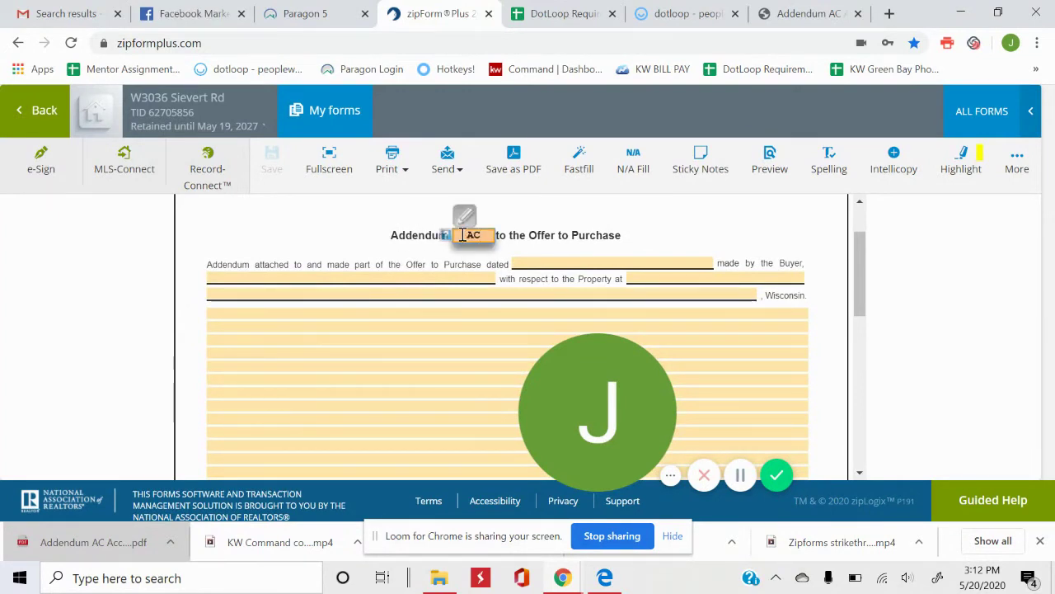
# - Insert the personal clause "Addendum AC - Accelorator Clause" from the Addendum category into the addendum's blank body field
pyautogui.click(211, 378)
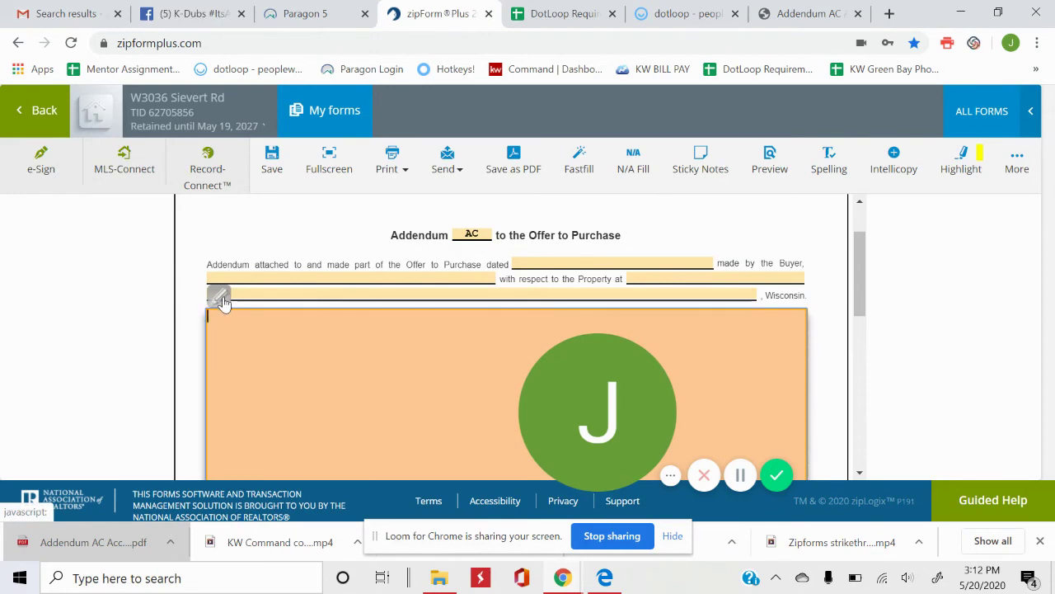
pyautogui.click(221, 298)
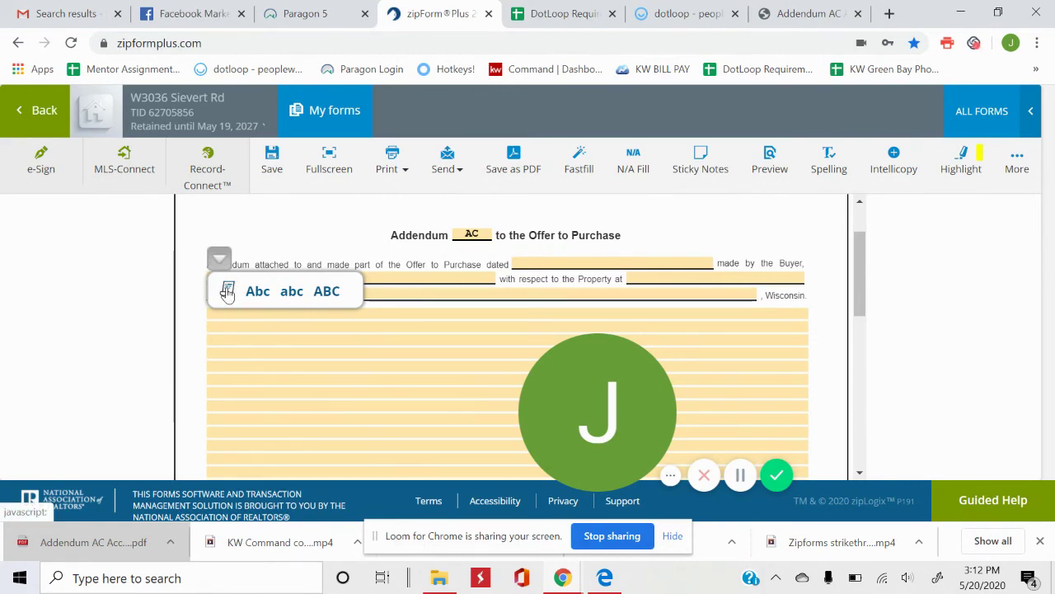
pyautogui.click(228, 293)
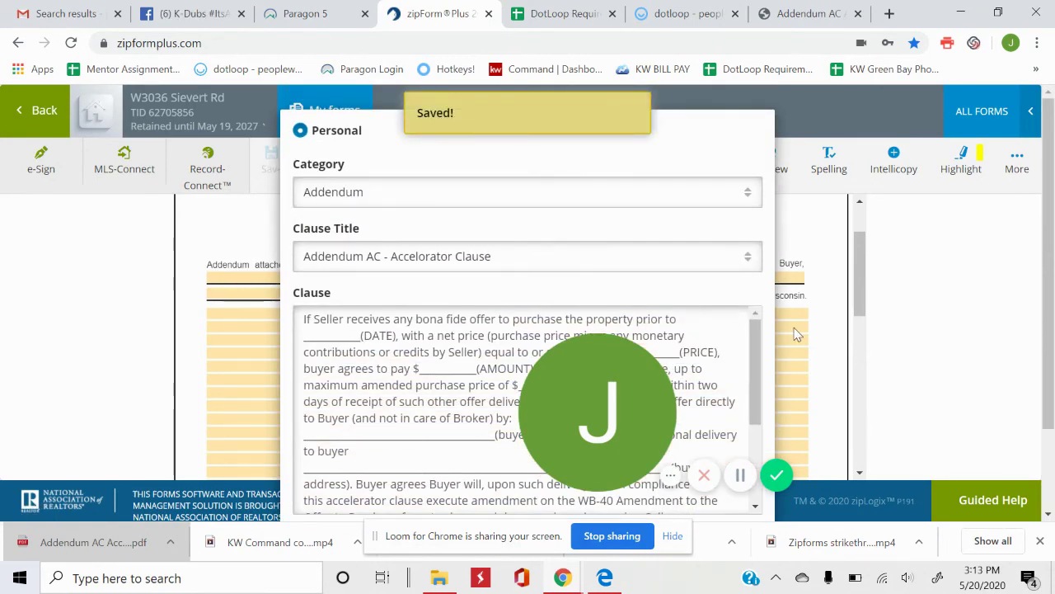
pyautogui.scroll(-3, 527, 404)
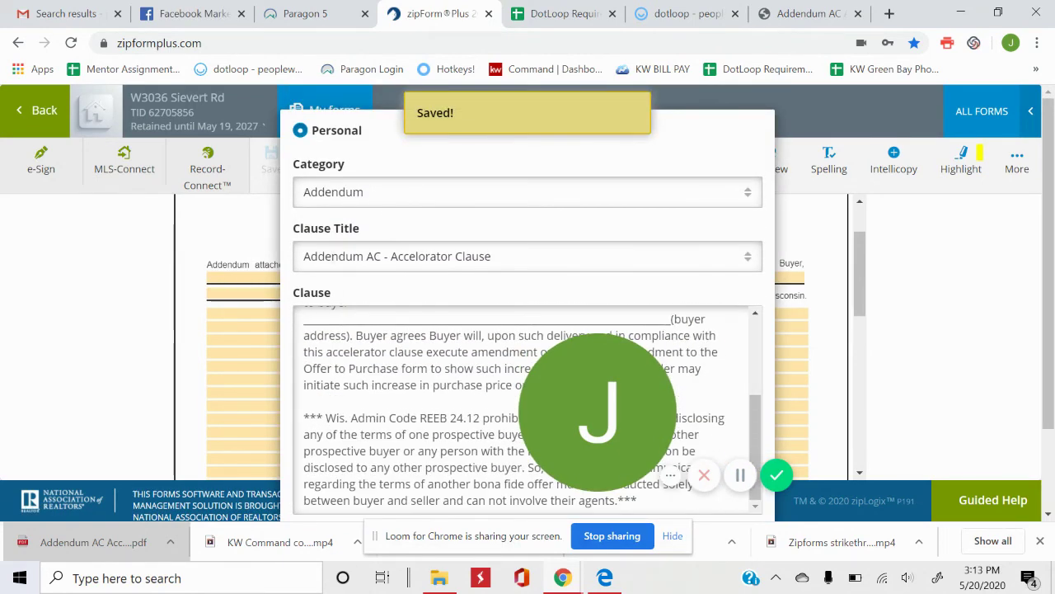
pyautogui.scroll(-3, 559, 328)
pyautogui.scroll(3, 559, 328)
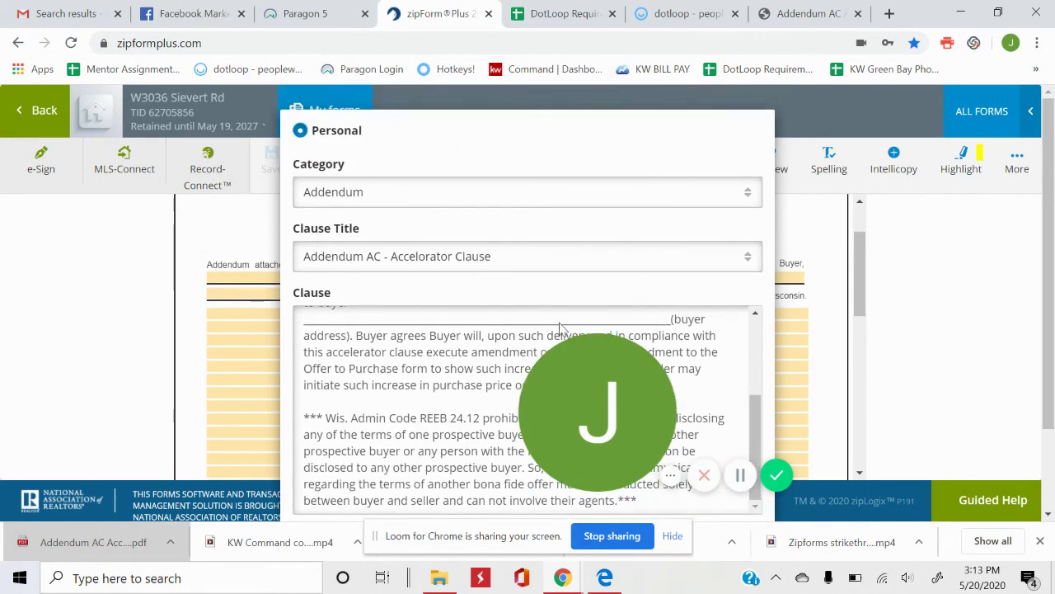
pyautogui.click(745, 260)
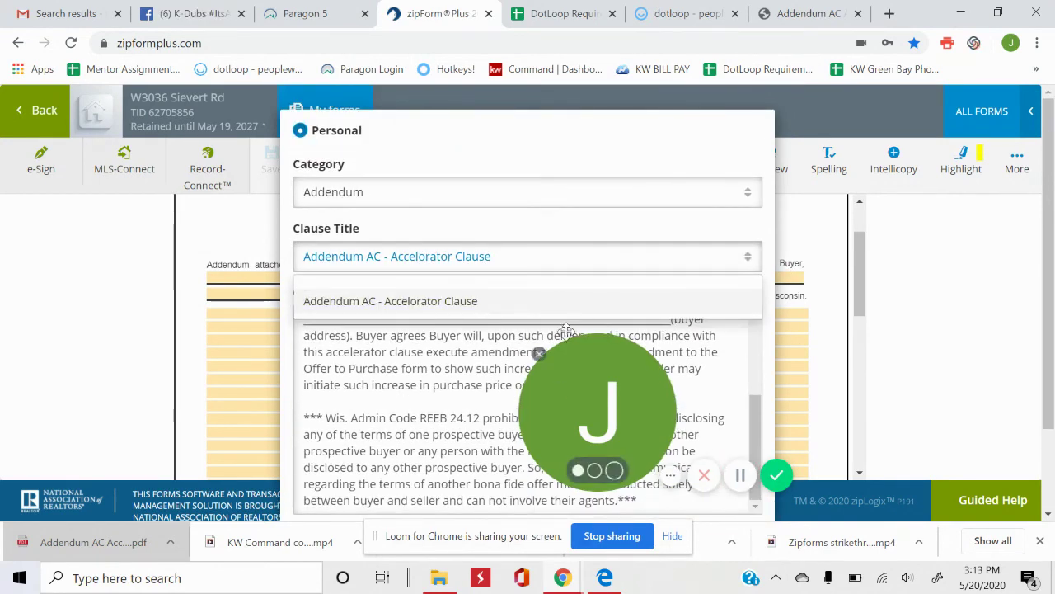
pyautogui.click(619, 249)
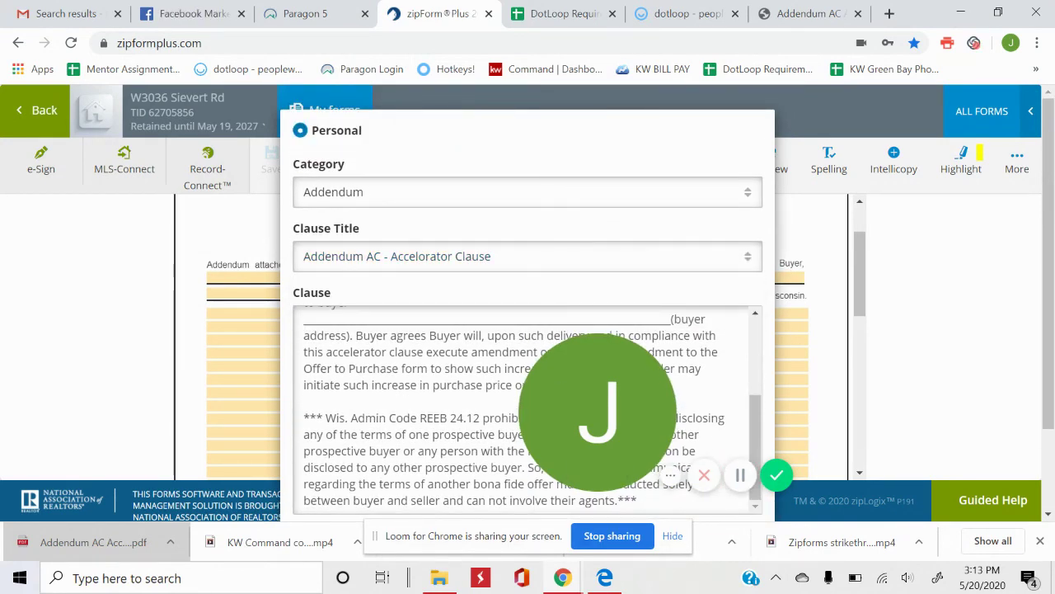
pyautogui.scroll(-2, 528, 330)
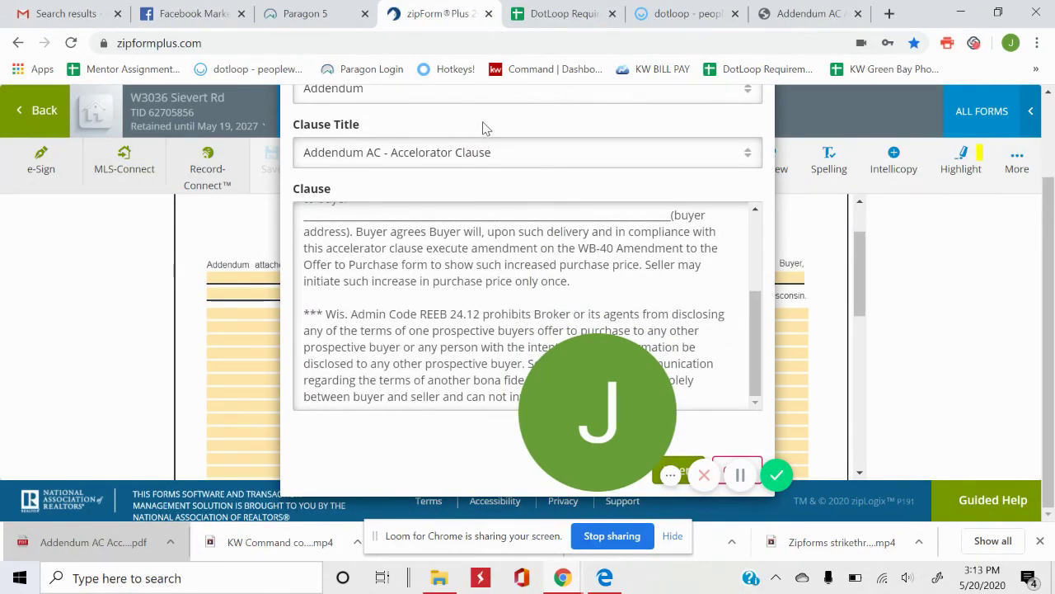
pyautogui.moveTo(483, 128); pyautogui.dragTo(241, 156)
pyautogui.moveTo(612, 458); pyautogui.dragTo(904, 435)
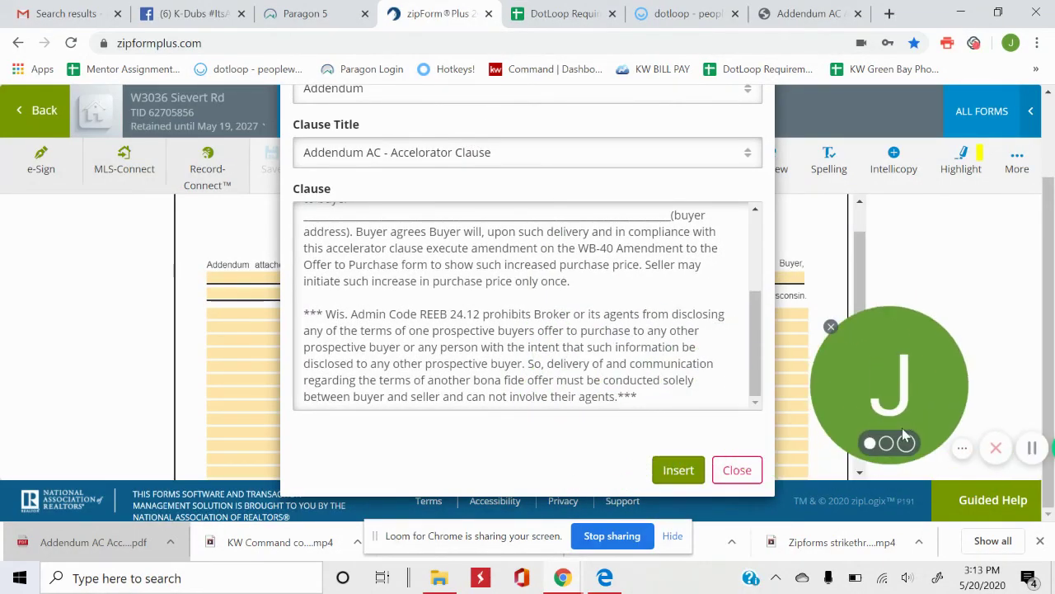
pyautogui.click(670, 470)
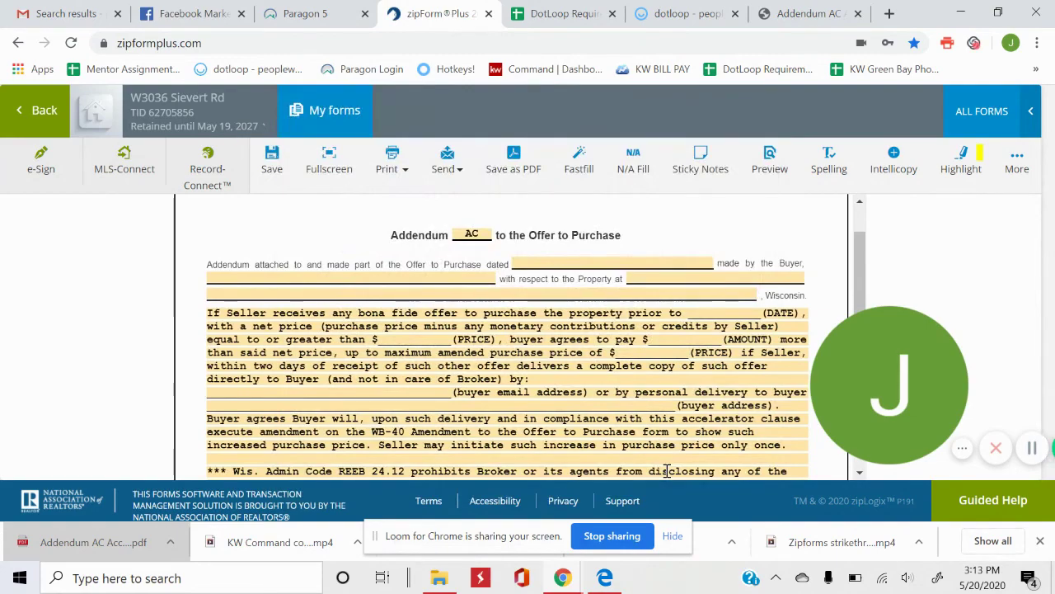
pyautogui.scroll(-3, 668, 470)
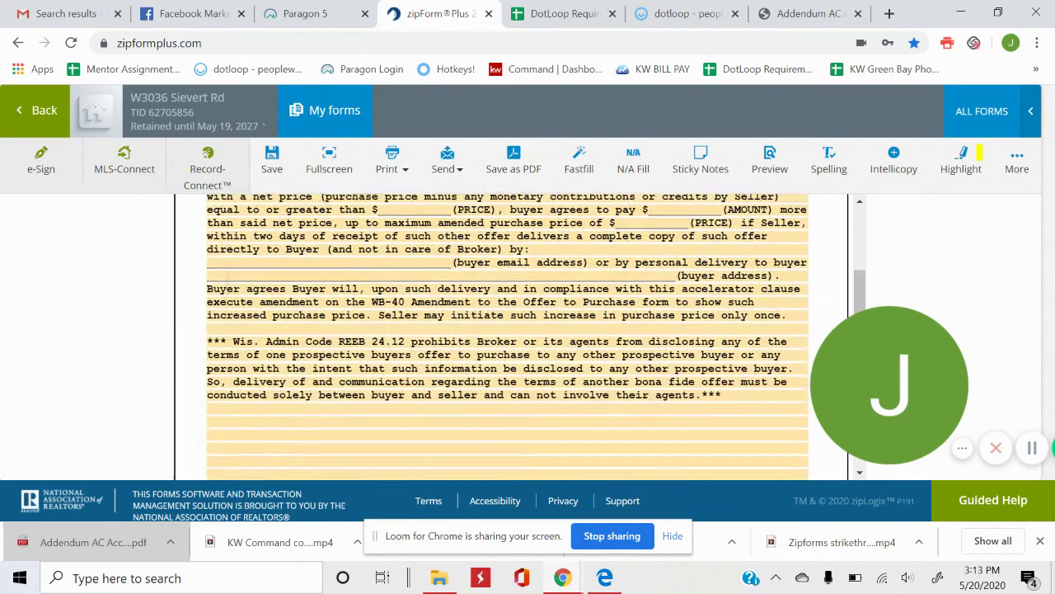
pyautogui.scroll(-1, 507, 338)
pyautogui.scroll(3, 507, 338)
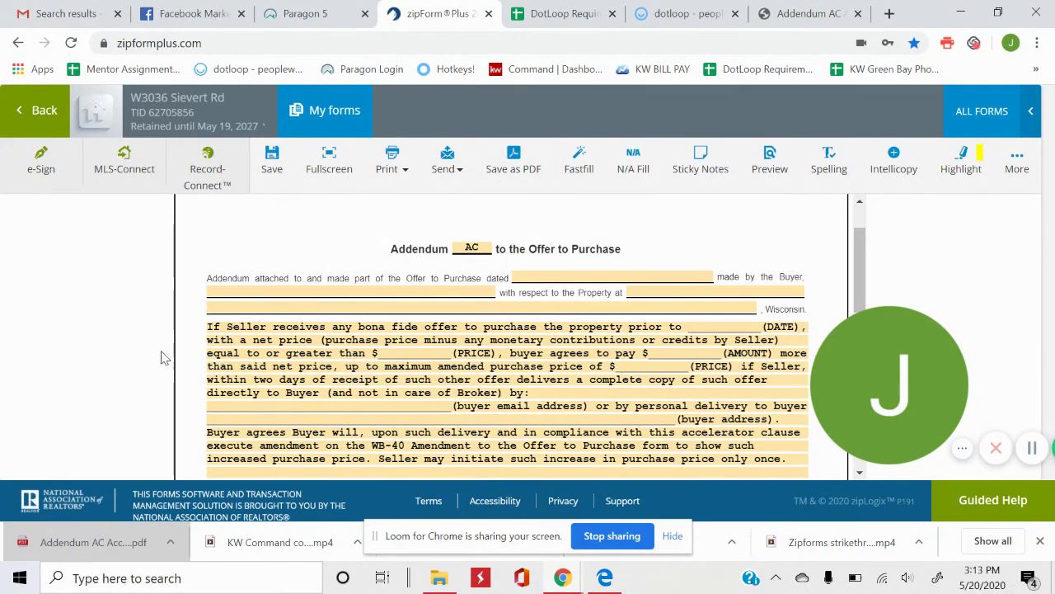
pyautogui.moveTo(923, 396); pyautogui.dragTo(864, 396)
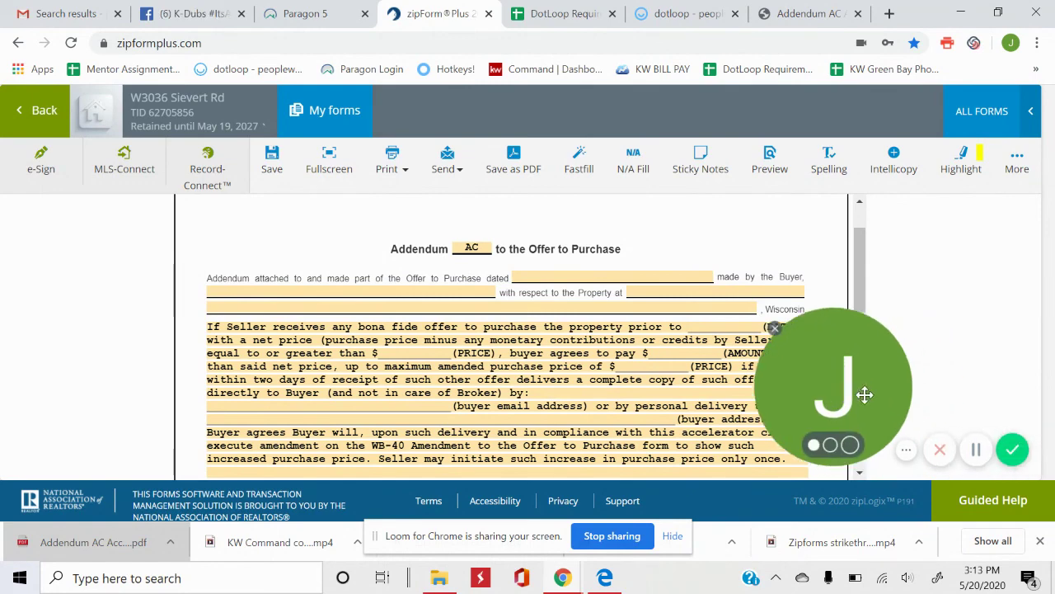